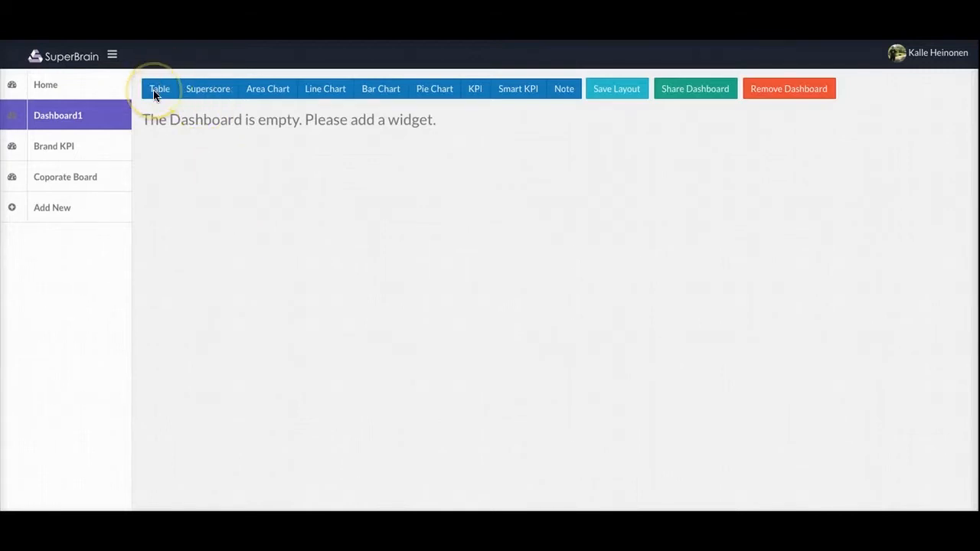
Step: Rename the Dashboard1 dashboard in the sidebar to 'My Brand Online'
{"action": "left_click", "coordinate": [113, 58]}
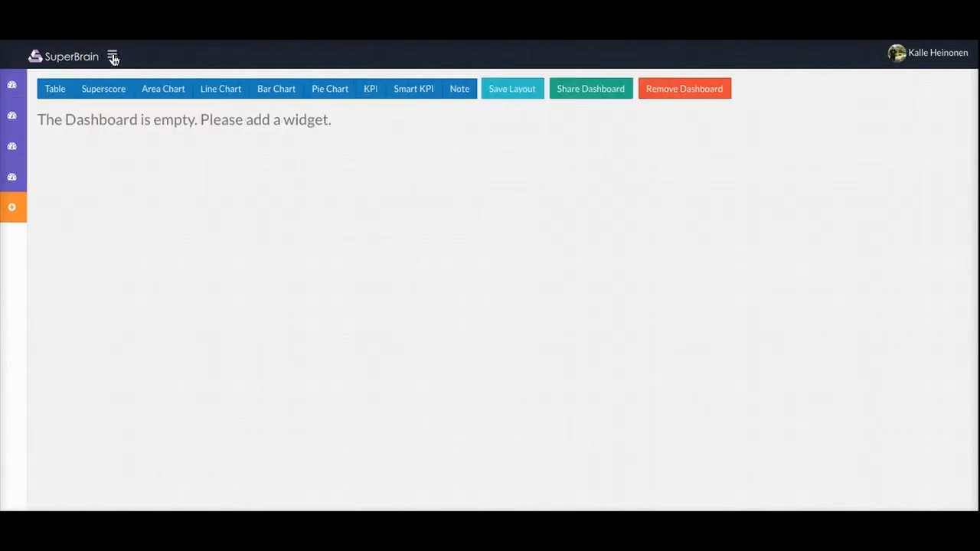
{"action": "left_click", "coordinate": [114, 57]}
{"action": "double_click", "coordinate": [58, 121]}
{"action": "double_click", "coordinate": [53, 120]}
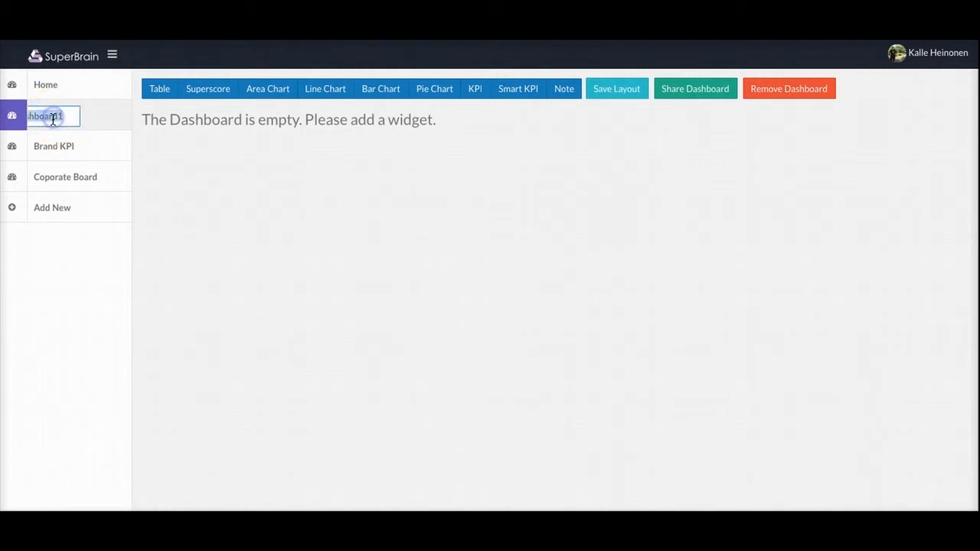
{"action": "key", "text": "BackSpace"}
{"action": "type", "text": "Brand Overall"}
{"action": "key", "text": "Return"}
Step: Add a table widget and retitle it from Widget 1 to 'My campaigns'
{"action": "left_click", "coordinate": [162, 90]}
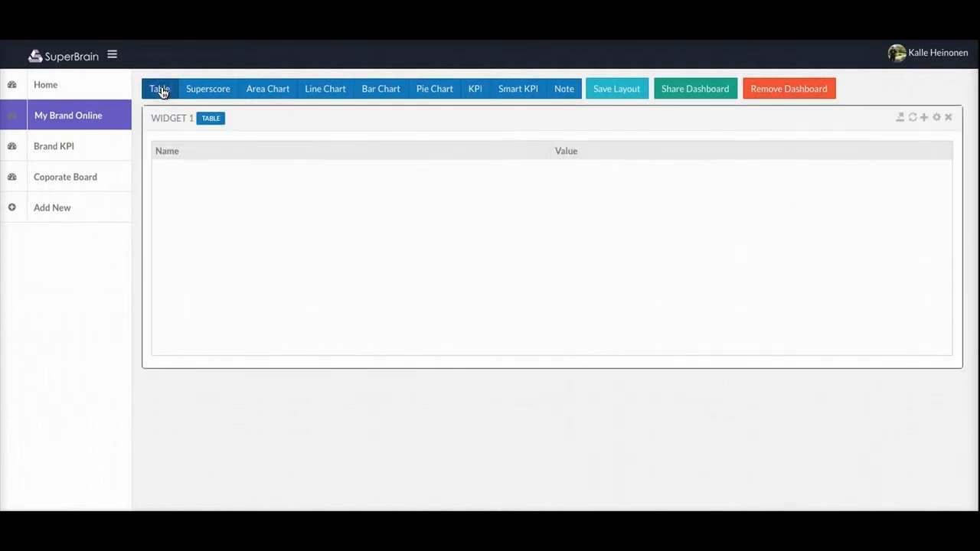
{"action": "left_click", "coordinate": [153, 118]}
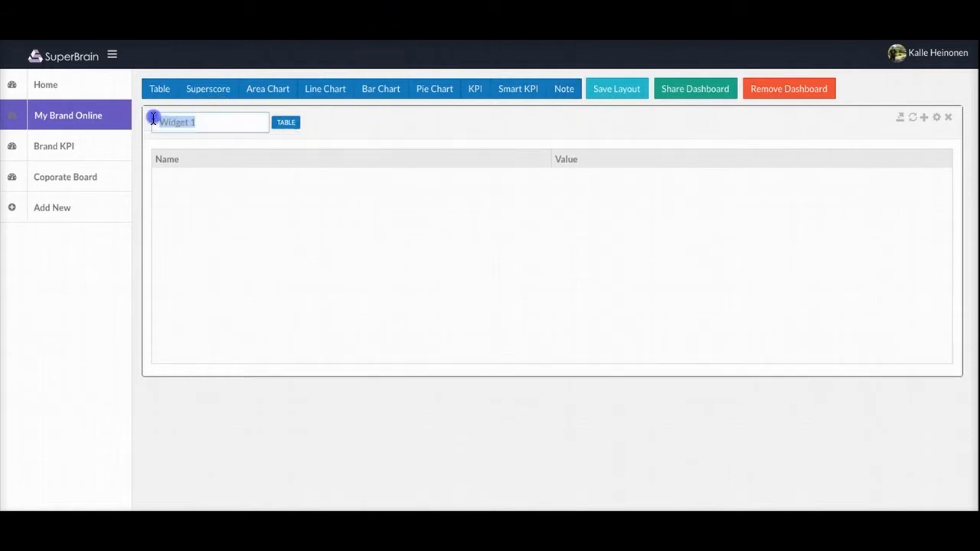
{"action": "double_click", "coordinate": [179, 121]}
{"action": "type", "text": "My campaigns"}
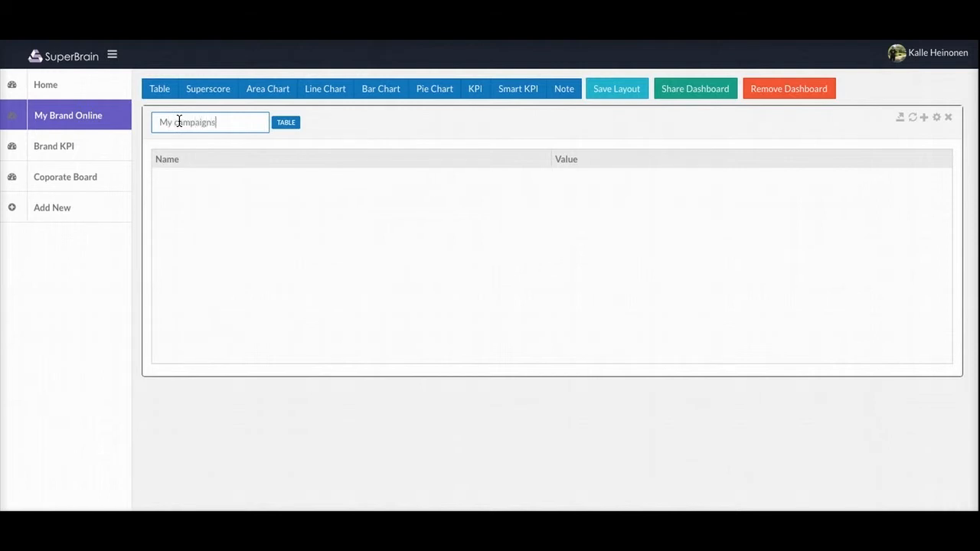
{"action": "key", "text": "Return"}
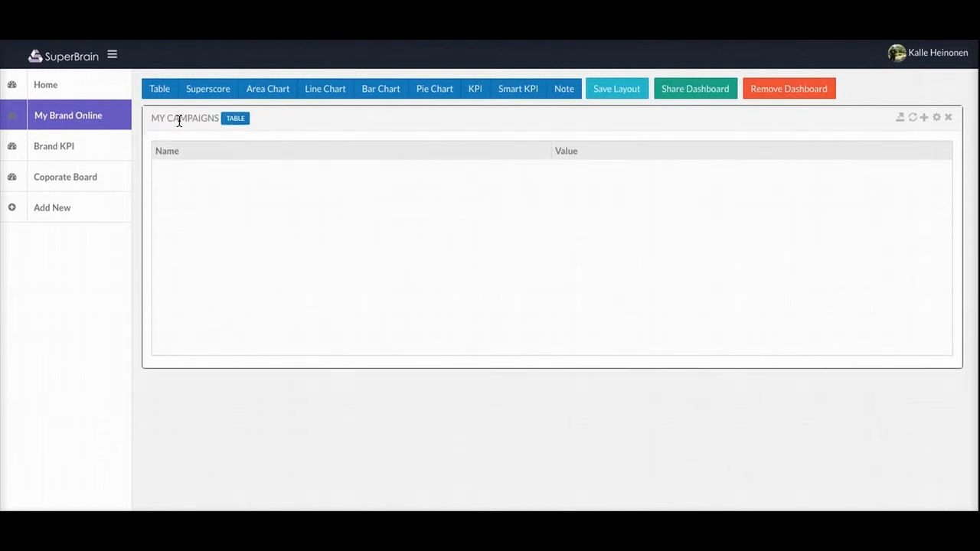
Step: Set the table's data source to Google Analytics with an account, property, profile and All Sessions segment
{"action": "left_click", "coordinate": [938, 118]}
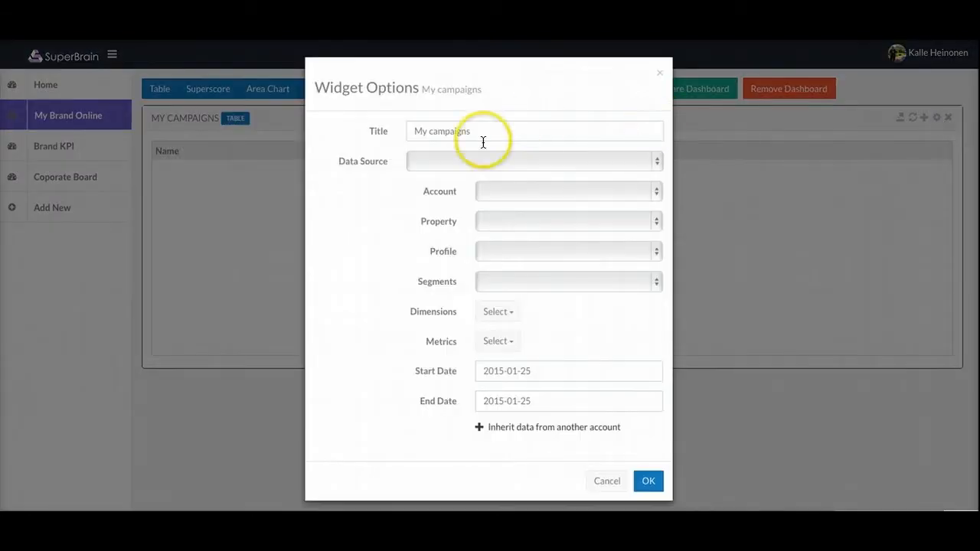
{"action": "left_click", "coordinate": [437, 163]}
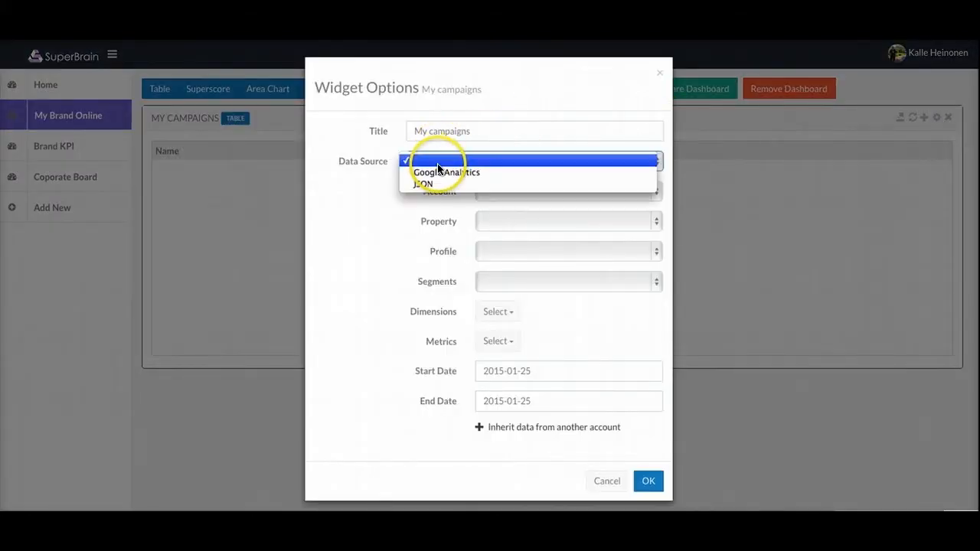
{"action": "left_click", "coordinate": [439, 171]}
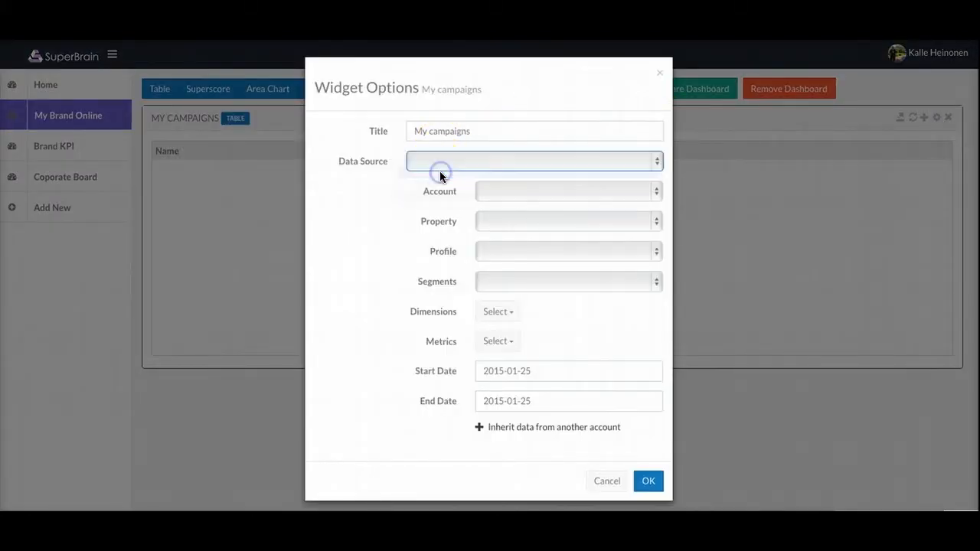
{"action": "left_click", "coordinate": [504, 191]}
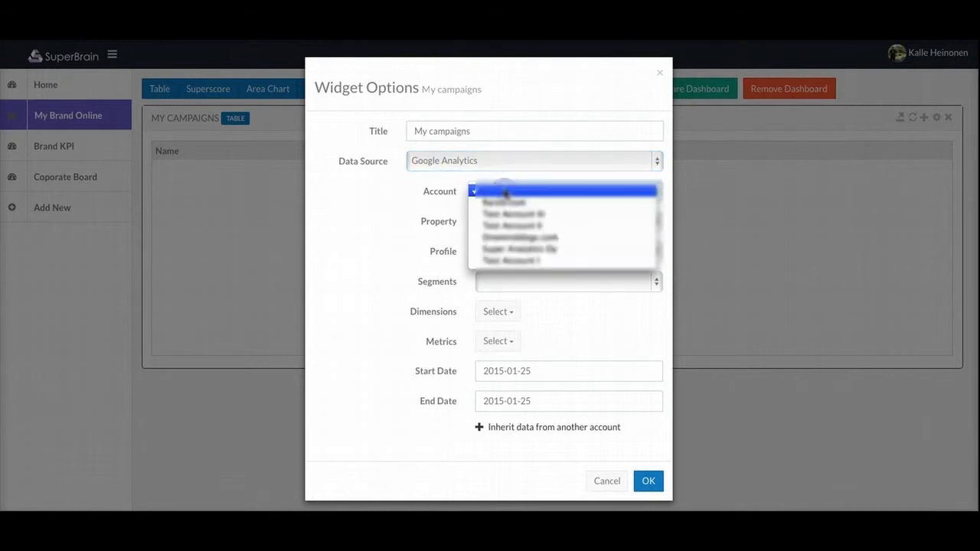
{"action": "left_click", "coordinate": [520, 238]}
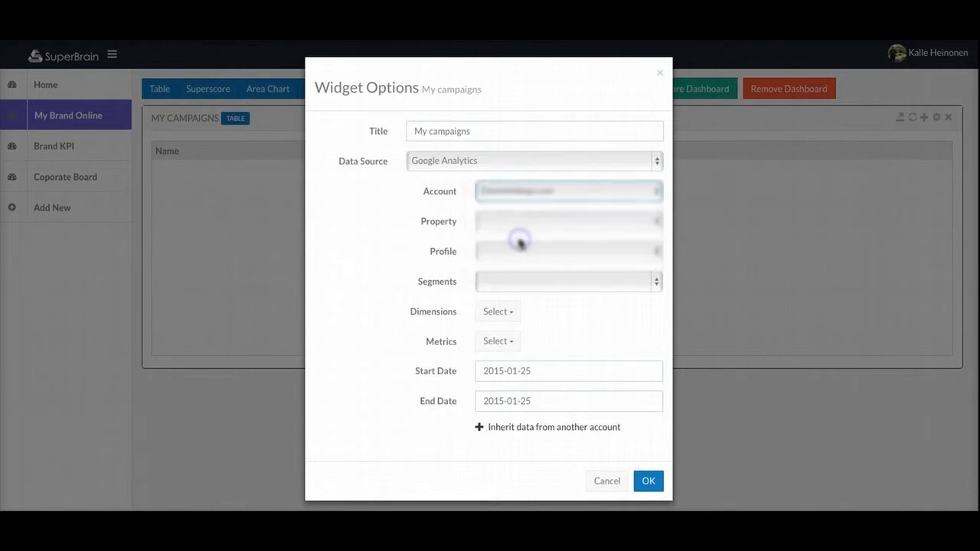
{"action": "left_click", "coordinate": [540, 221]}
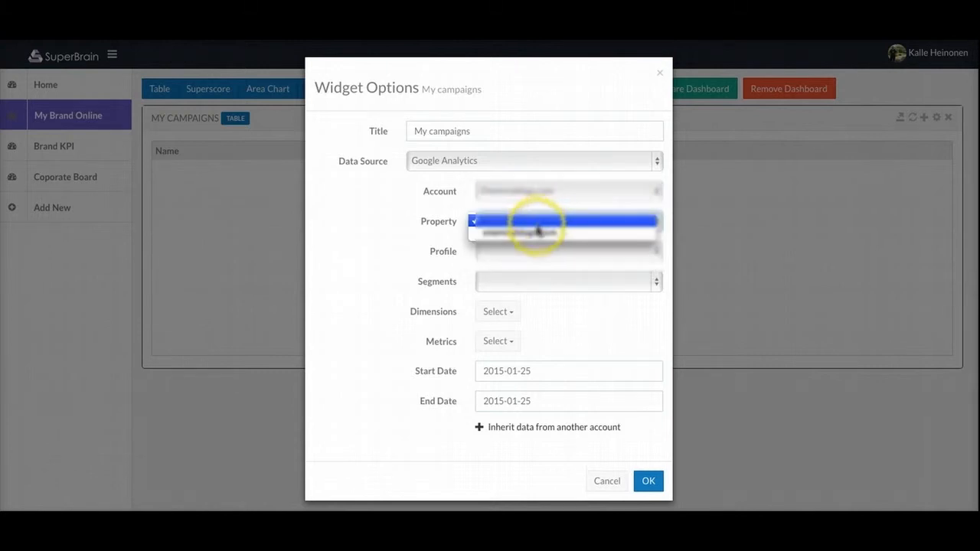
{"action": "left_click", "coordinate": [537, 231]}
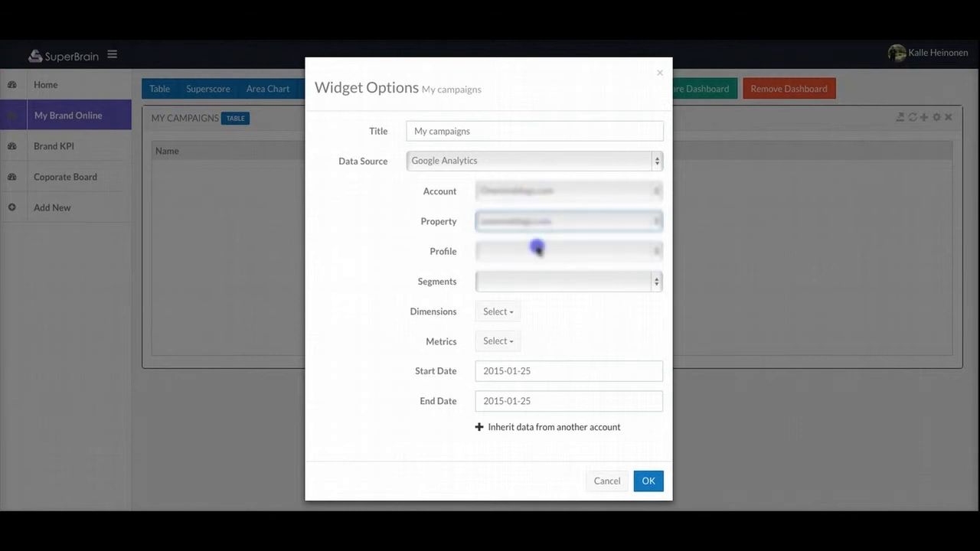
{"action": "left_click", "coordinate": [536, 249]}
{"action": "left_click", "coordinate": [535, 264]}
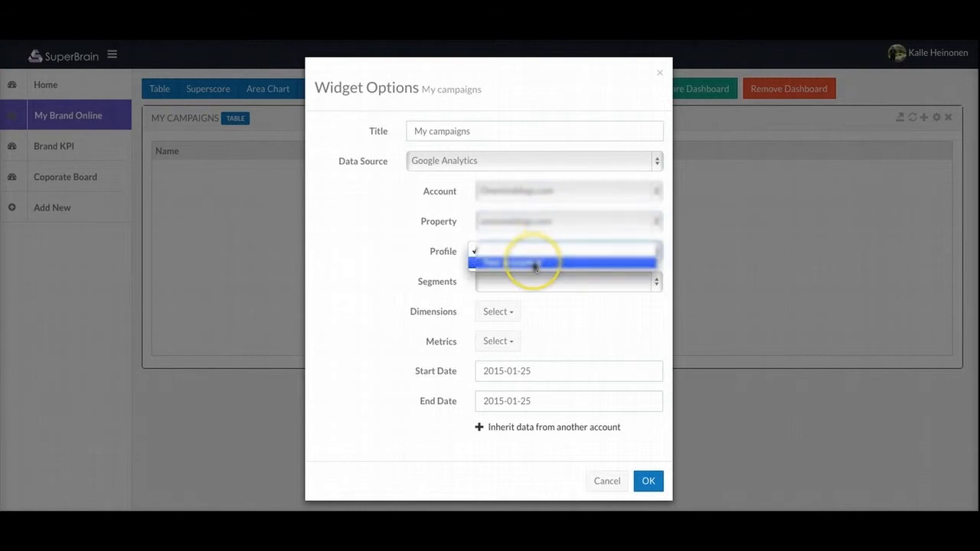
{"action": "left_click", "coordinate": [528, 278]}
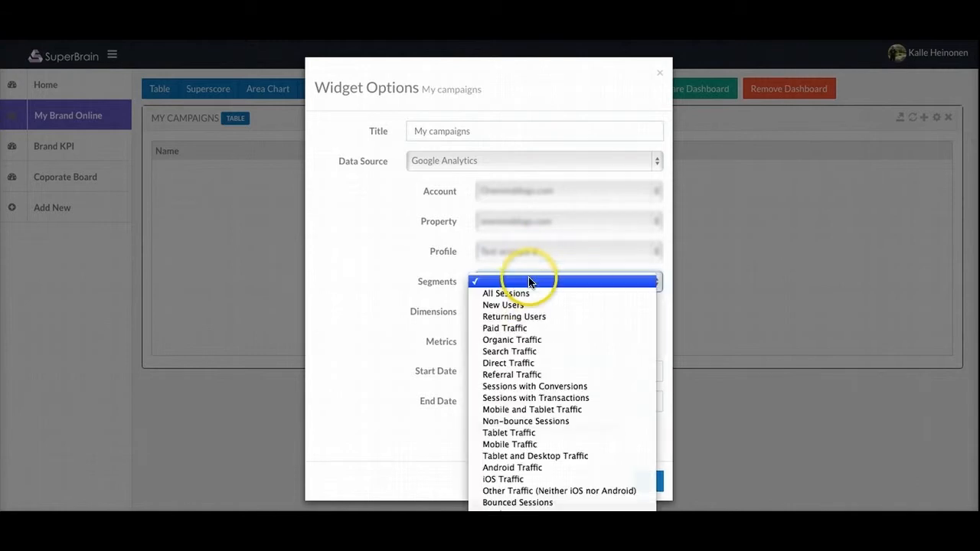
{"action": "left_click", "coordinate": [526, 291]}
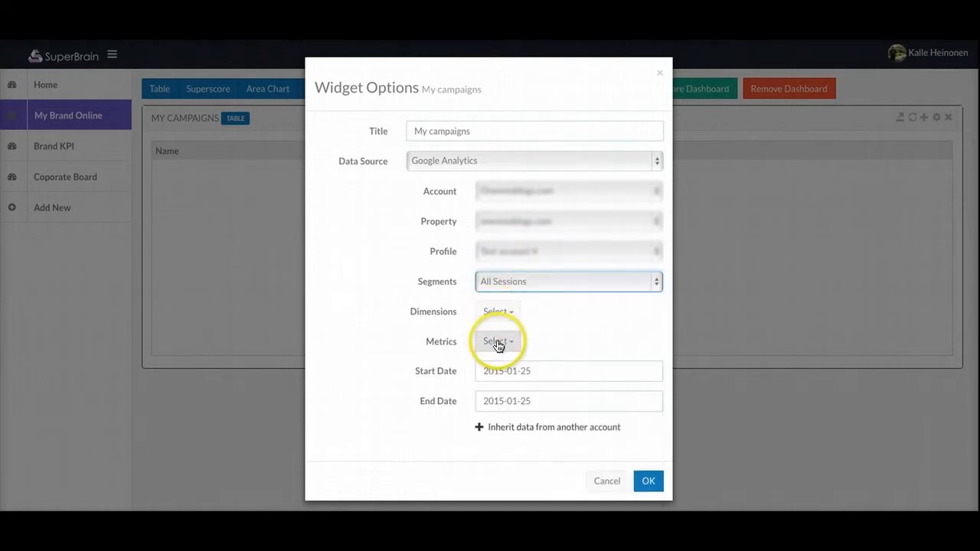
{"action": "left_click", "coordinate": [494, 340]}
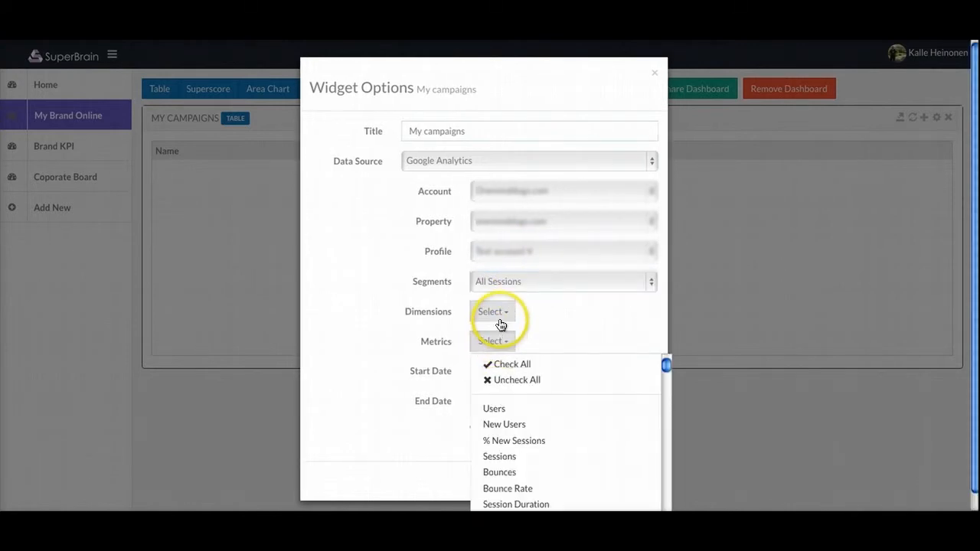
Step: Choose Medium as the table's dimension
{"action": "left_click", "coordinate": [500, 323]}
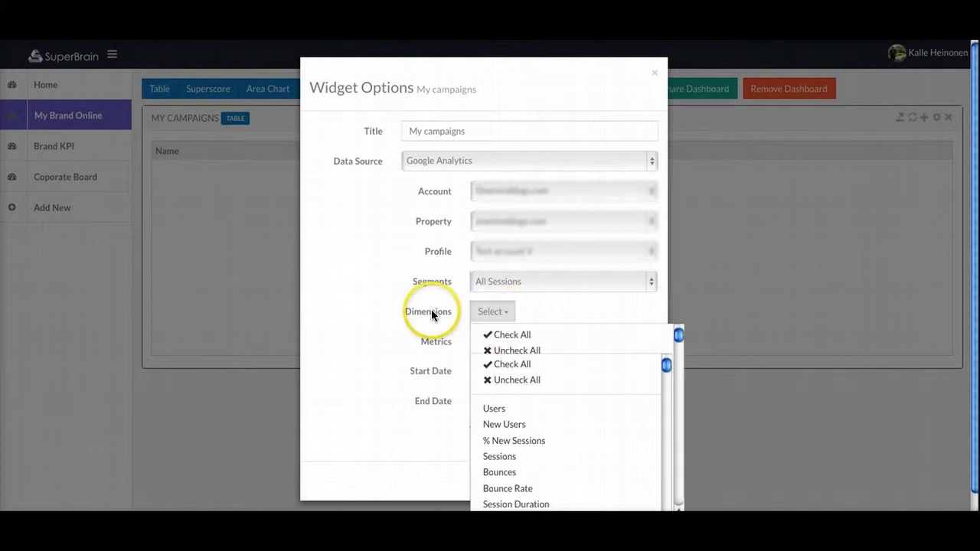
{"action": "left_click", "coordinate": [431, 313]}
{"action": "left_click", "coordinate": [493, 312]}
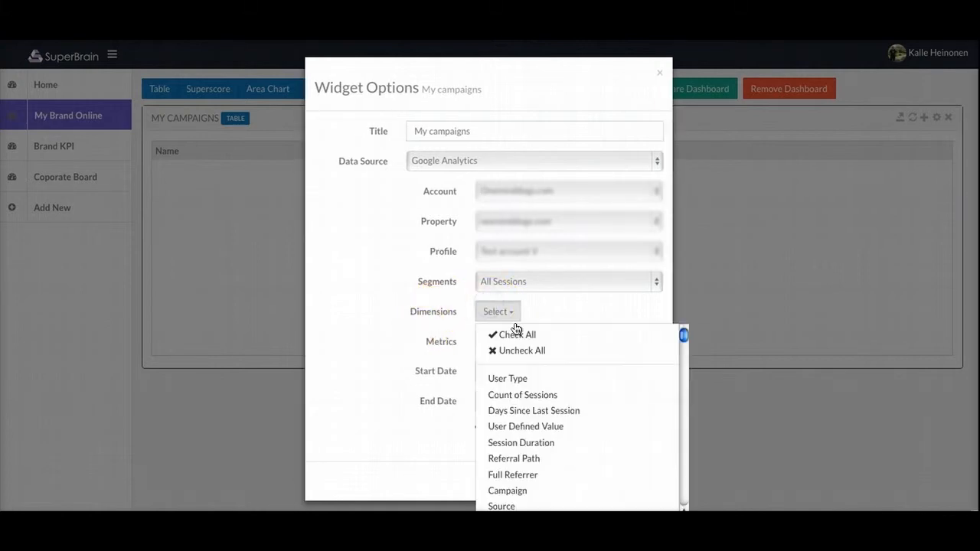
{"action": "scroll", "coordinate": [506, 437], "scroll_direction": "down", "scroll_amount": 2}
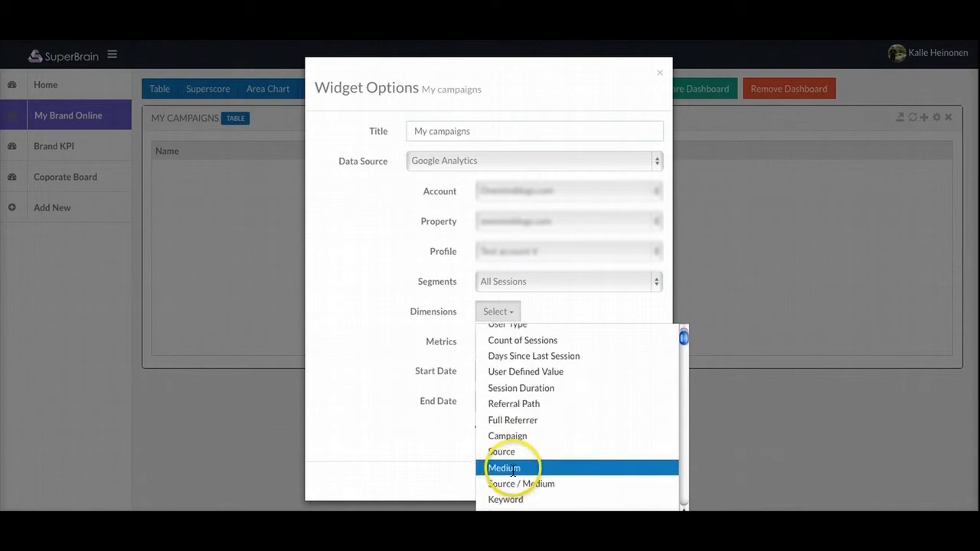
{"action": "left_click", "coordinate": [512, 468]}
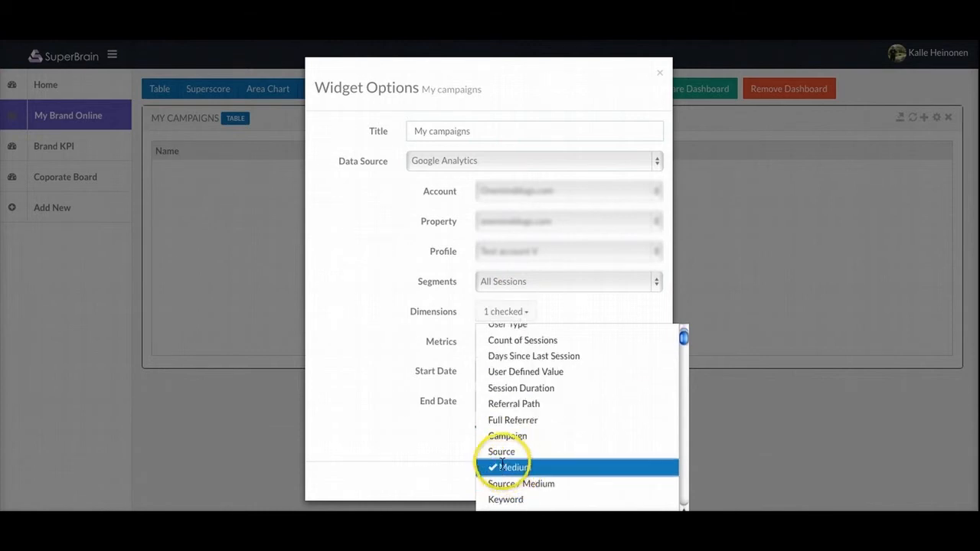
{"action": "left_click", "coordinate": [359, 323]}
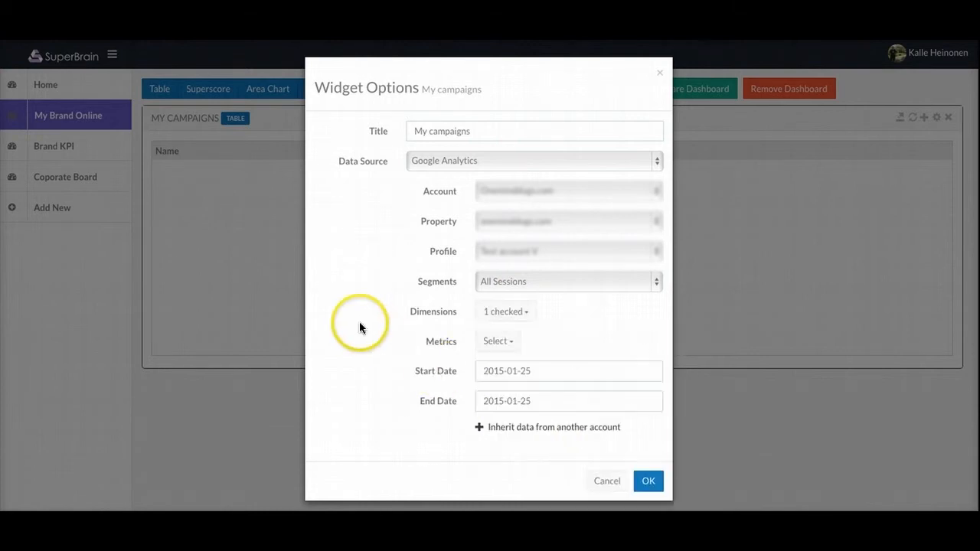
Step: Add % New Sessions, Sessions and Bounce Rate as the table's metrics
{"action": "left_click", "coordinate": [502, 341]}
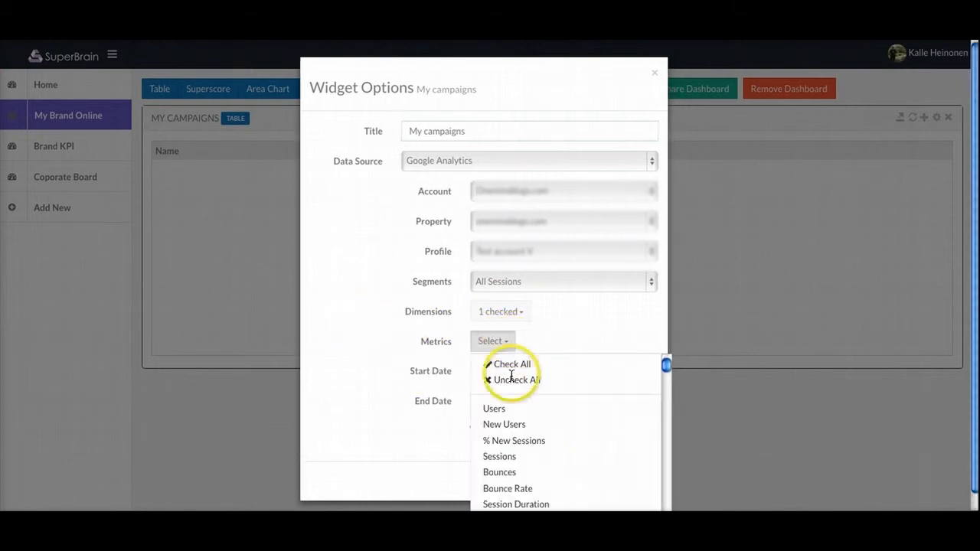
{"action": "left_click", "coordinate": [512, 441]}
{"action": "left_click", "coordinate": [505, 457]}
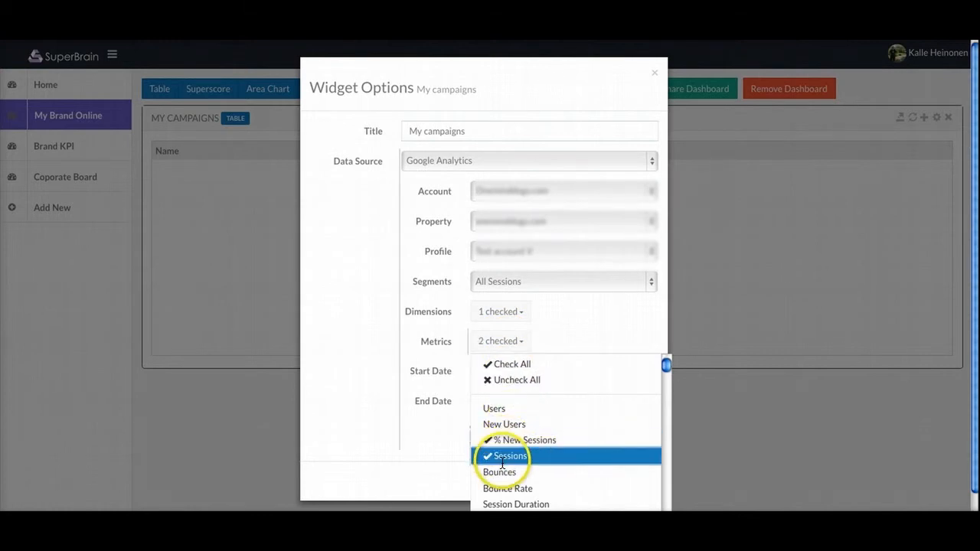
{"action": "left_click", "coordinate": [498, 487]}
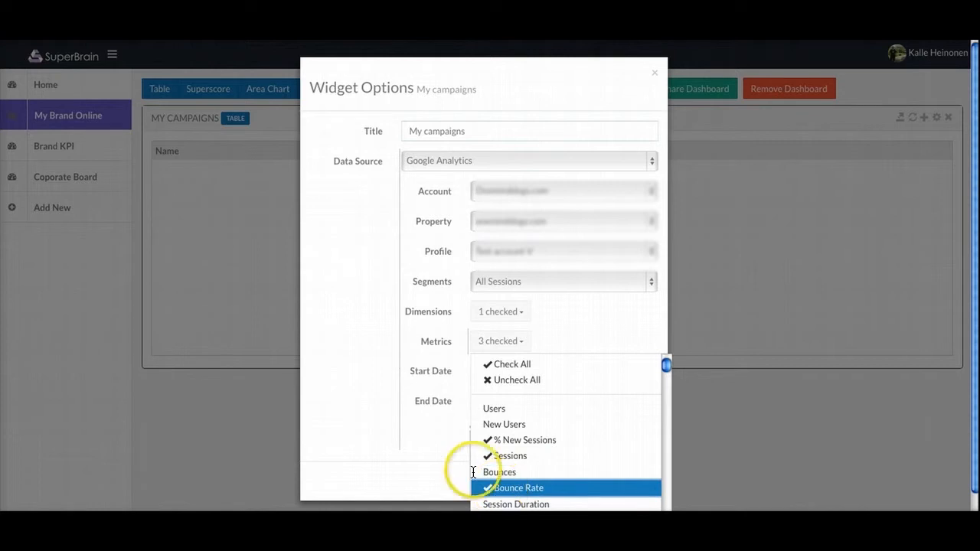
{"action": "left_click", "coordinate": [408, 428]}
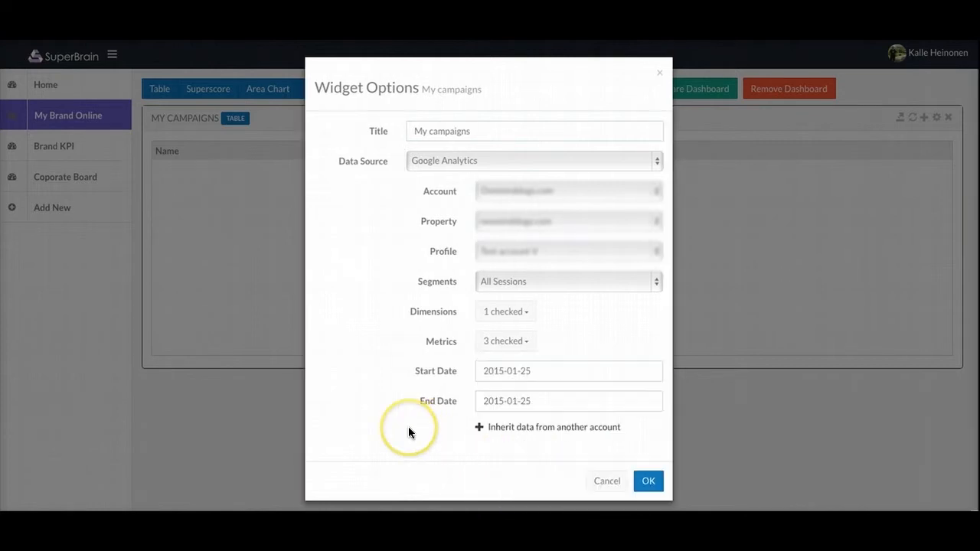
Step: Pick 2015-01-01 as the start date, giving a range to 2015-01-25
{"action": "left_click", "coordinate": [536, 365]}
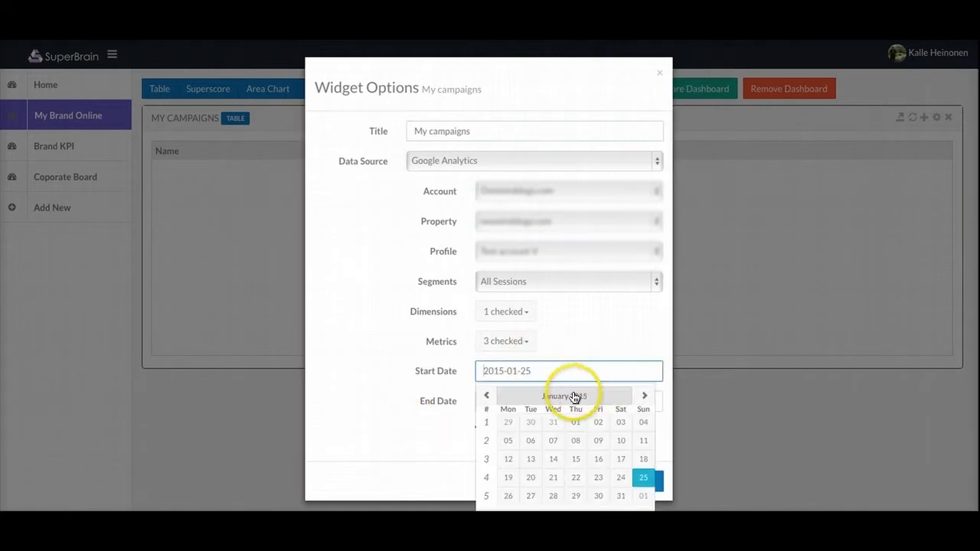
{"action": "left_click", "coordinate": [488, 396]}
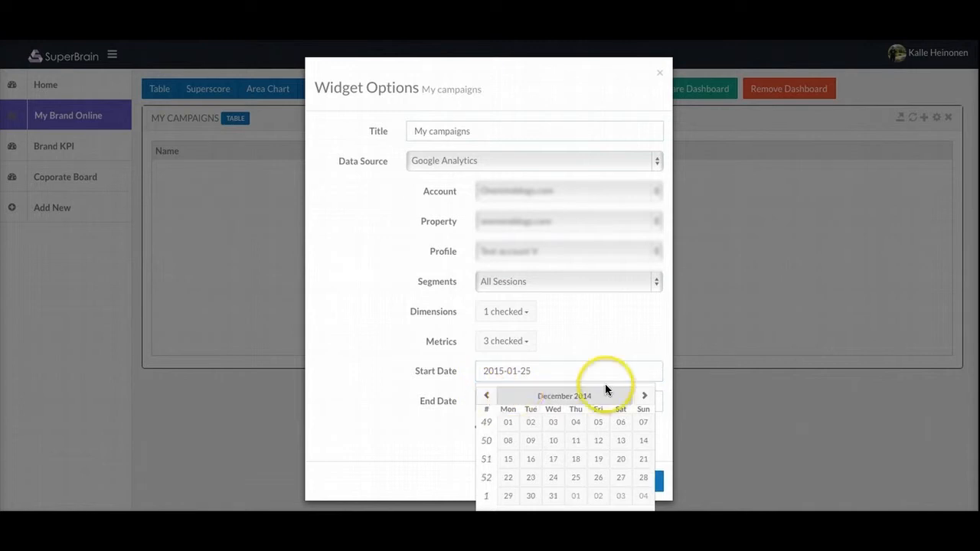
{"action": "left_click", "coordinate": [647, 397]}
{"action": "left_click", "coordinate": [554, 401]}
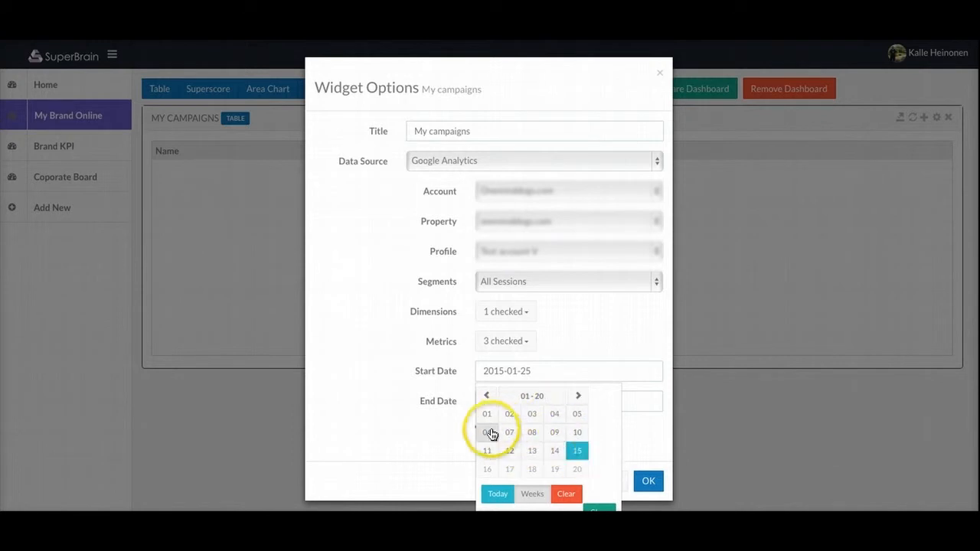
{"action": "left_click", "coordinate": [579, 453]}
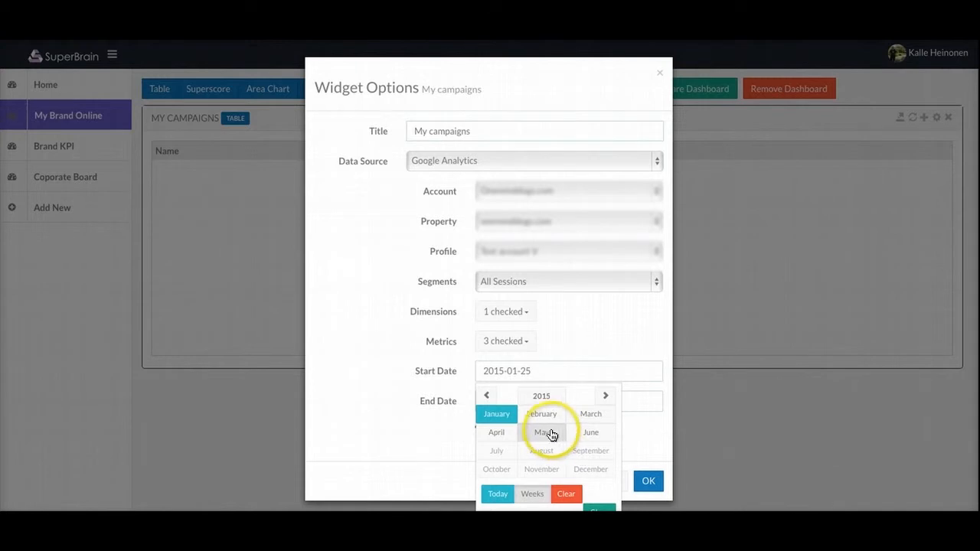
{"action": "left_click", "coordinate": [506, 422]}
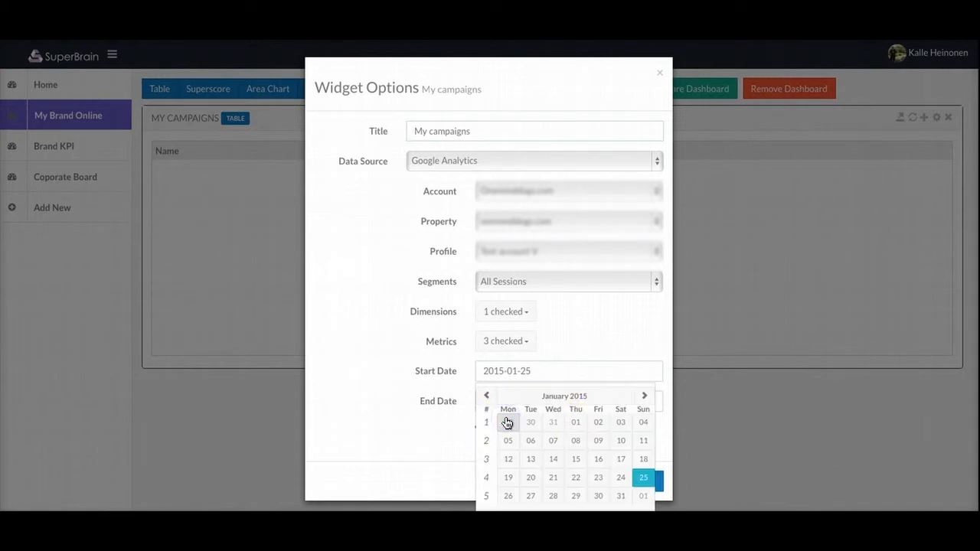
{"action": "left_click", "coordinate": [536, 366]}
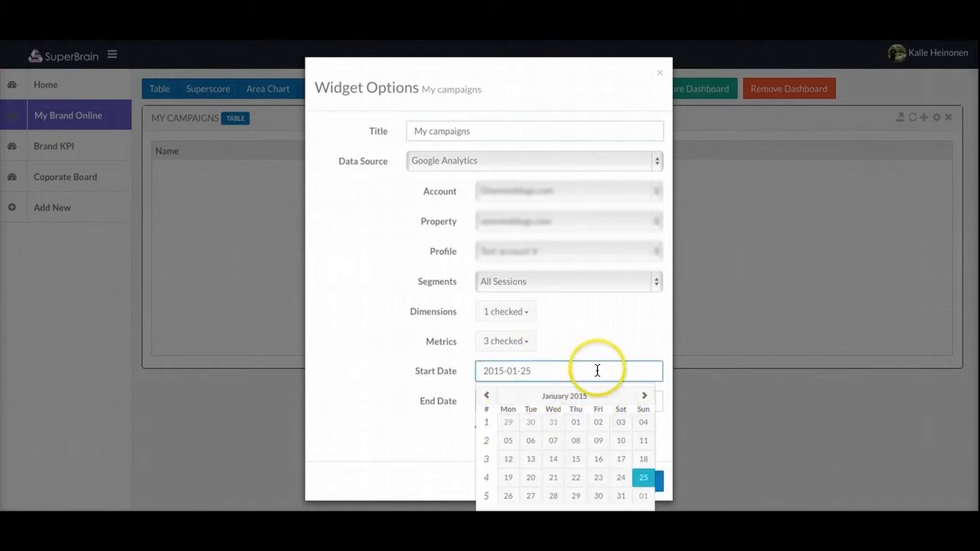
{"action": "left_click", "coordinate": [489, 396]}
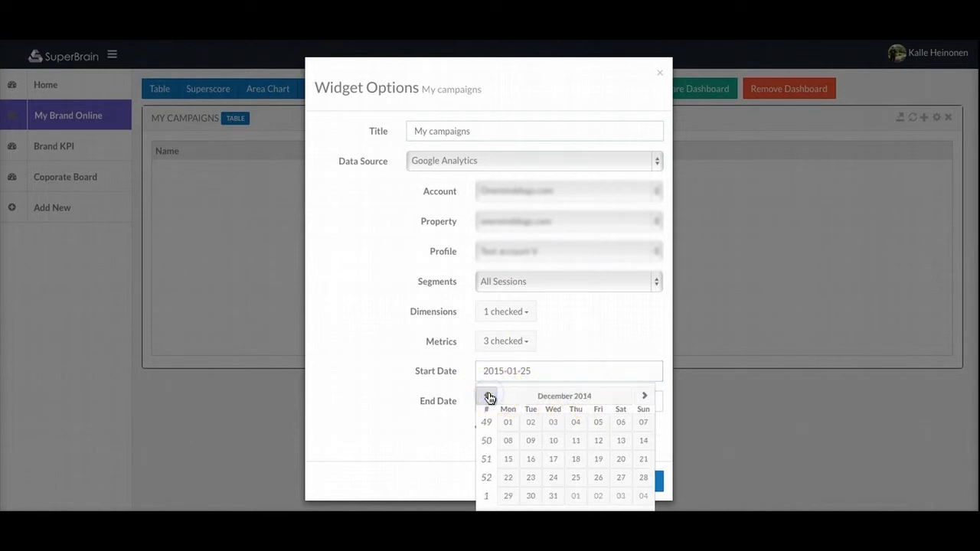
{"action": "left_click", "coordinate": [646, 397]}
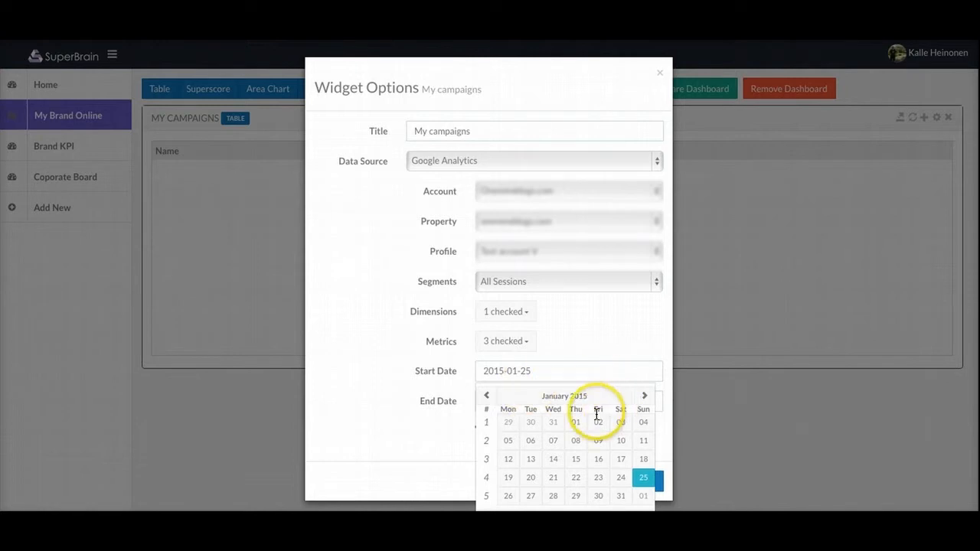
{"action": "left_click", "coordinate": [576, 424]}
Step: Expand the inherit-data section and confirm the options to load the Medium rows
{"action": "left_click", "coordinate": [557, 429]}
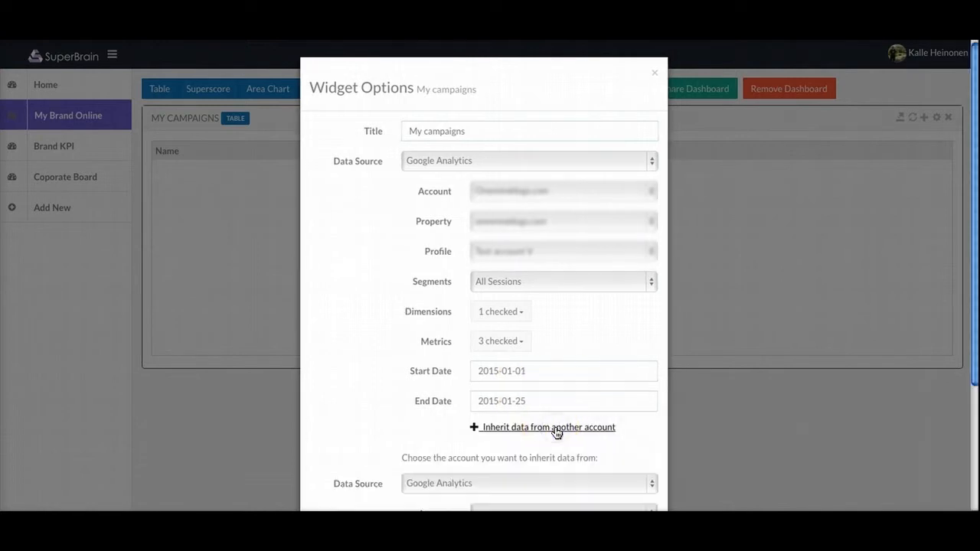
{"action": "scroll", "coordinate": [374, 428], "scroll_direction": "down", "scroll_amount": 3}
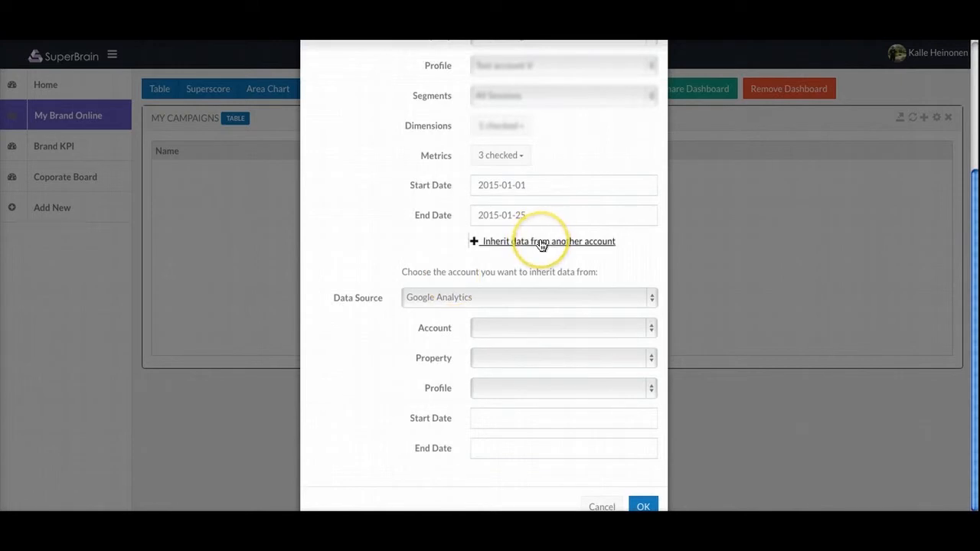
{"action": "left_click", "coordinate": [644, 505]}
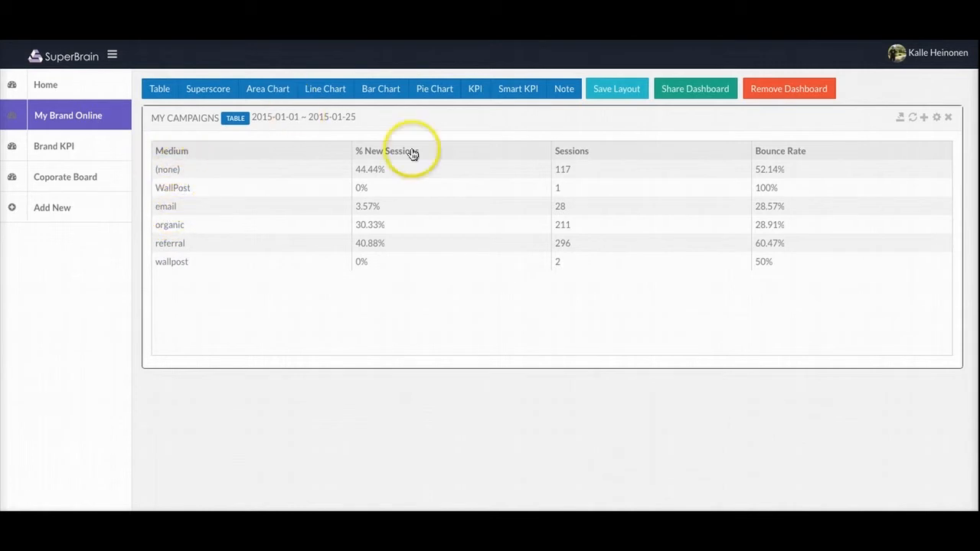
Step: Try sorting by % New Sessions and Sessions, then sort Bounce Rate highest to lowest
{"action": "left_click", "coordinate": [376, 155]}
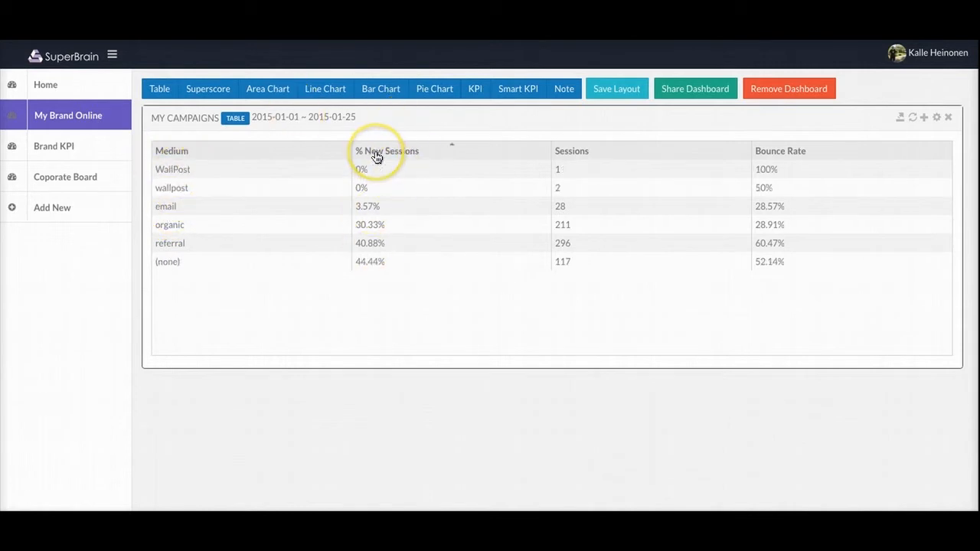
{"action": "left_click", "coordinate": [376, 155]}
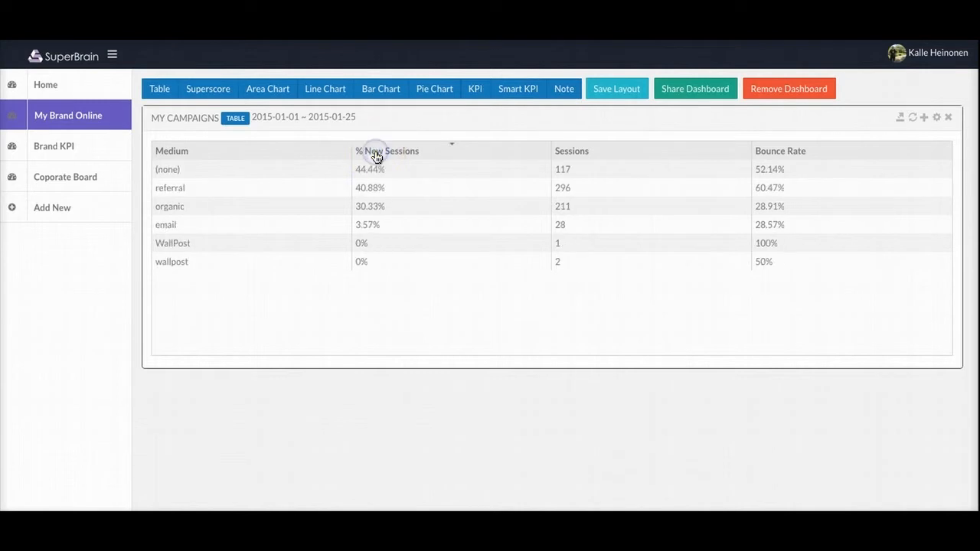
{"action": "left_click", "coordinate": [582, 158]}
{"action": "left_click", "coordinate": [583, 158]}
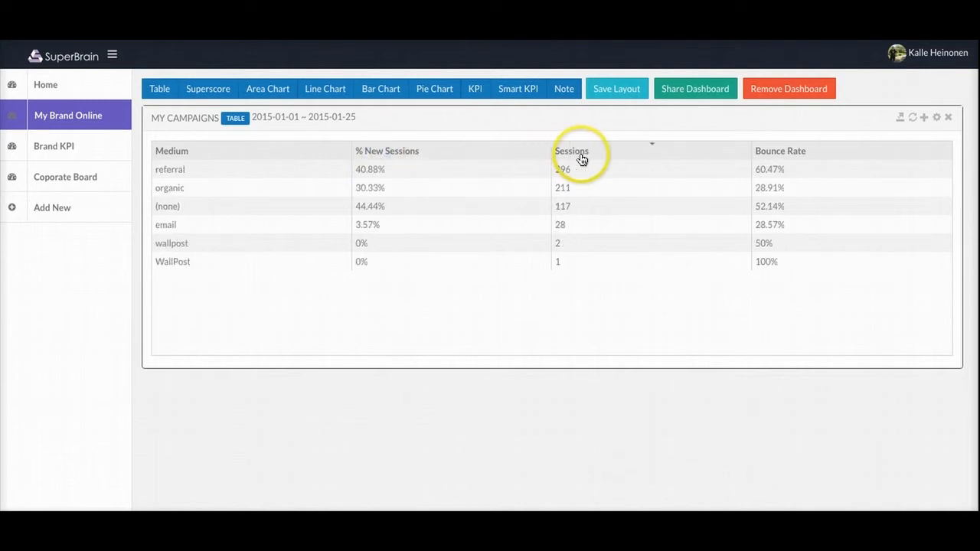
{"action": "left_click", "coordinate": [782, 155]}
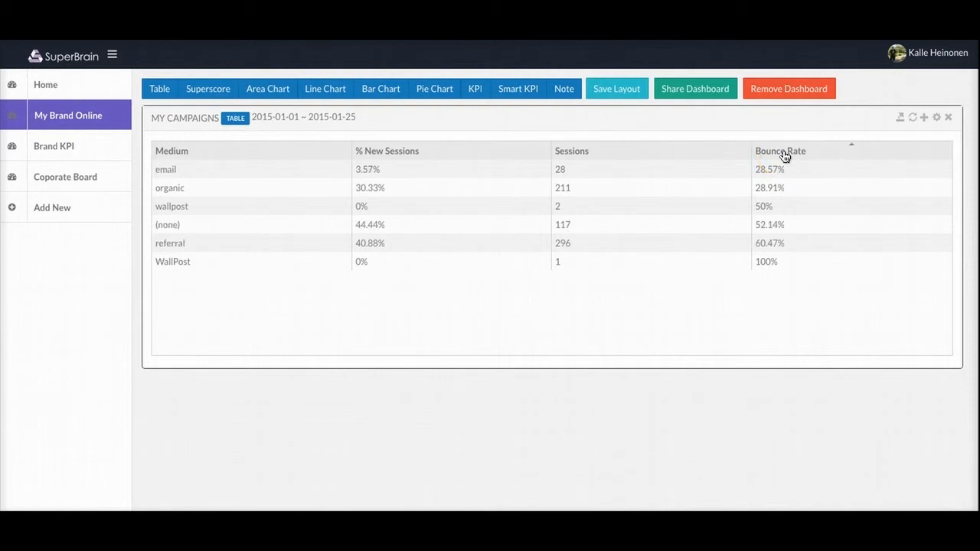
{"action": "left_click", "coordinate": [783, 153]}
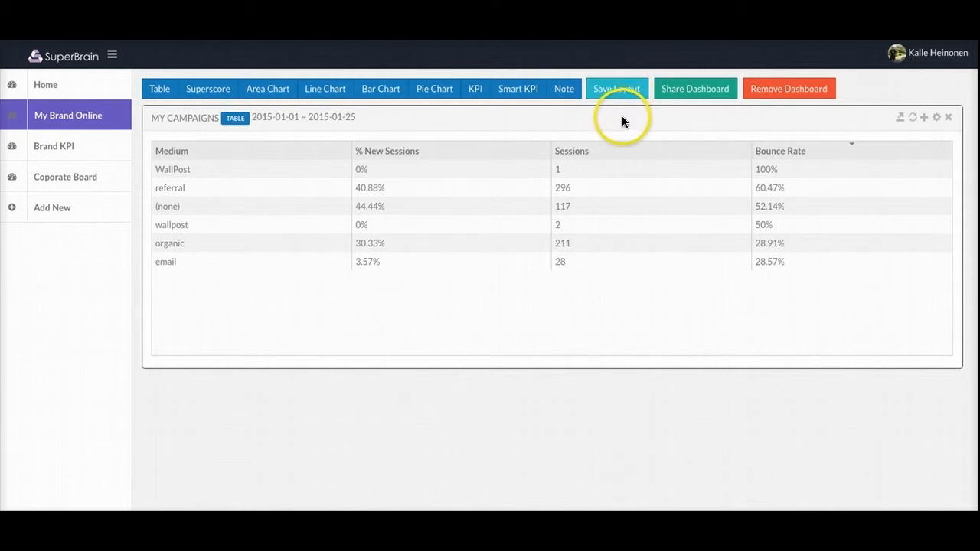
{"action": "left_click", "coordinate": [706, 91]}
{"action": "left_click", "coordinate": [457, 144]}
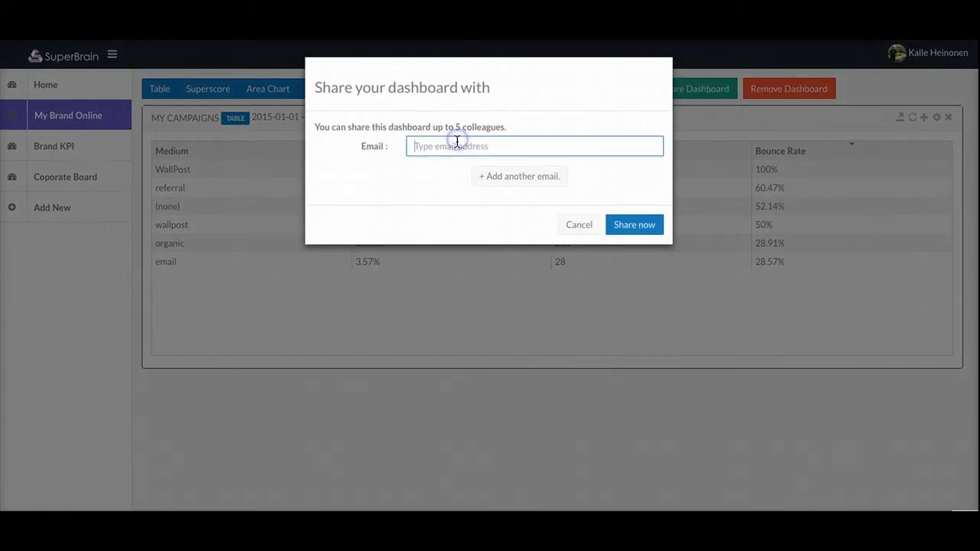
{"action": "left_click", "coordinate": [511, 182]}
{"action": "left_click", "coordinate": [510, 205]}
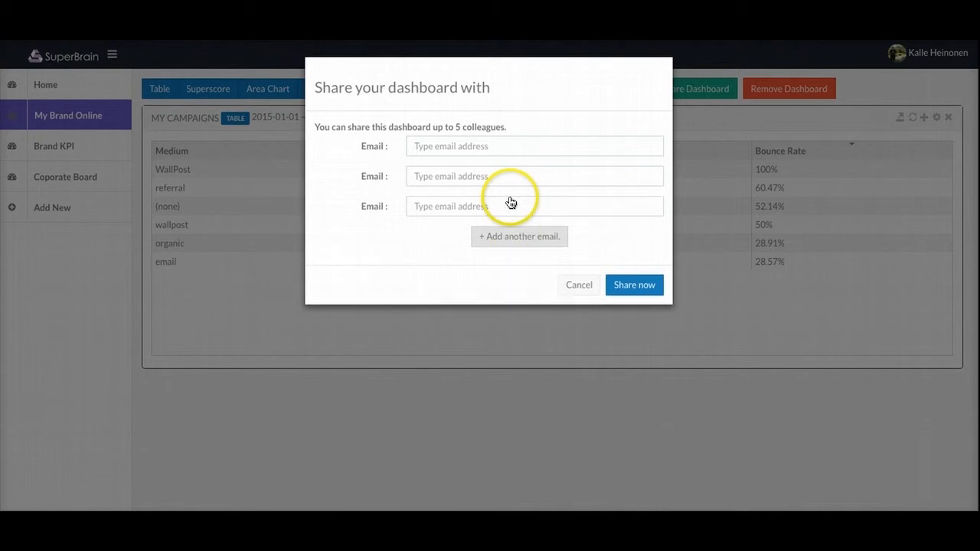
{"action": "left_click", "coordinate": [488, 206]}
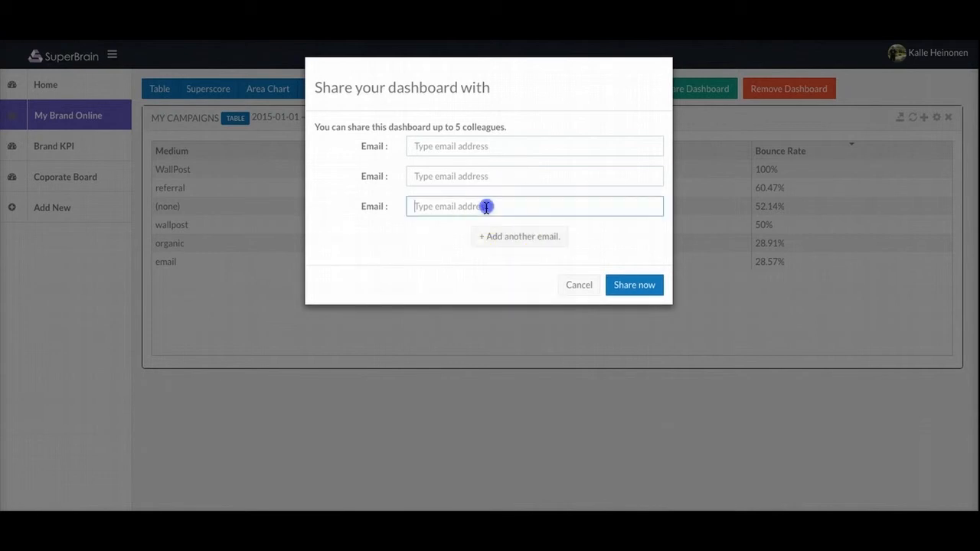
{"action": "left_click", "coordinate": [633, 295]}
Step: Add a Superscore widget below the table and title it 'Supersize my segments'
{"action": "left_click", "coordinate": [208, 89]}
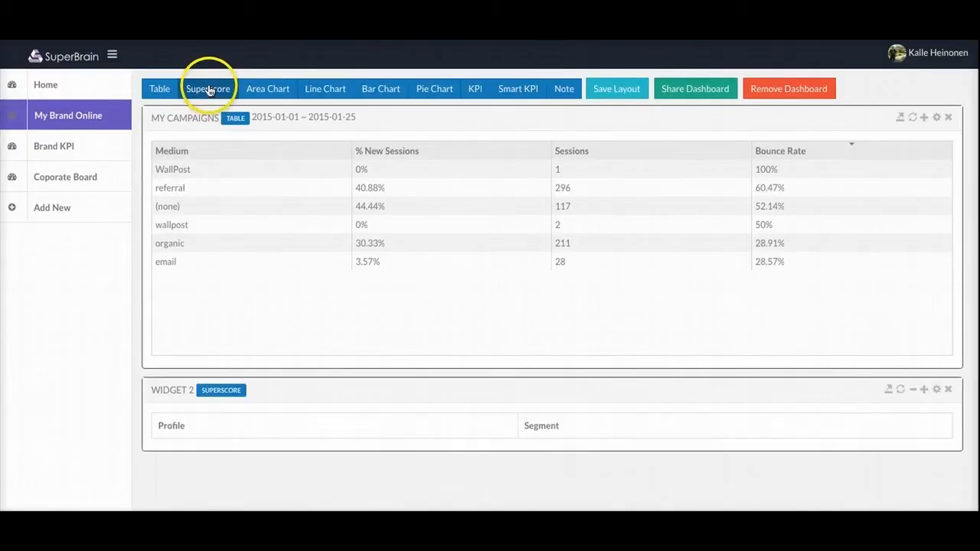
{"action": "left_click", "coordinate": [176, 389]}
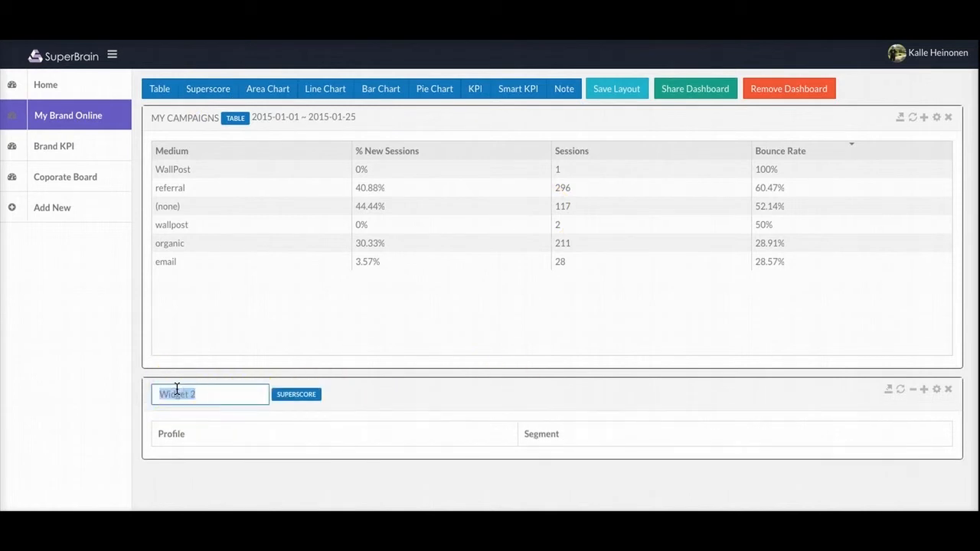
{"action": "type", "text": "Supersize my segments"}
Step: Confirm the new title and set the widget's data source to Google Analytics with the first account
{"action": "key", "text": "Return"}
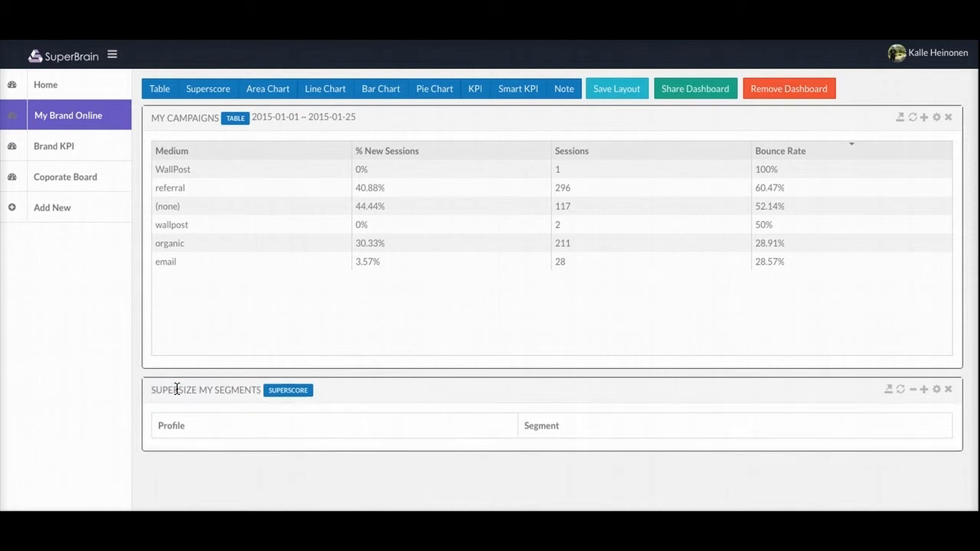
{"action": "left_click", "coordinate": [938, 392]}
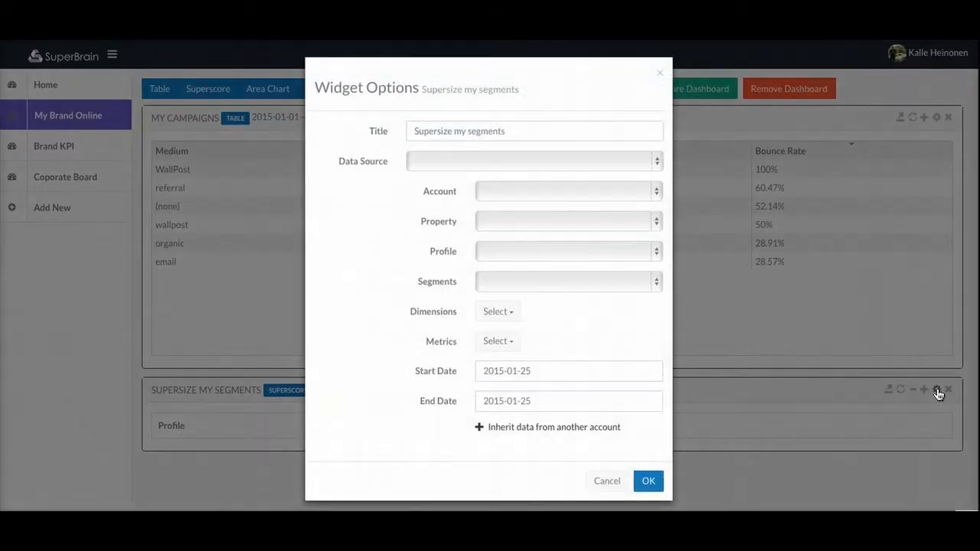
{"action": "left_click", "coordinate": [520, 158]}
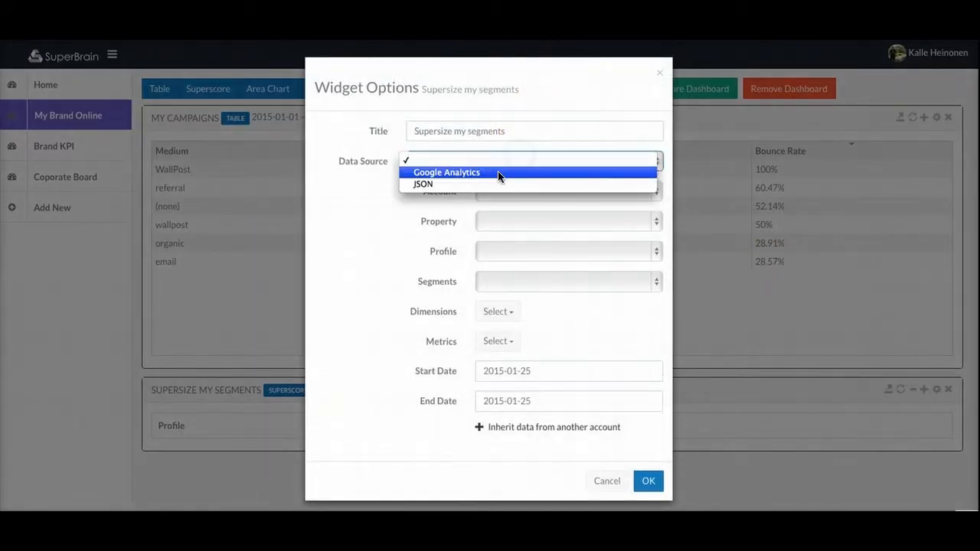
{"action": "left_click", "coordinate": [498, 173]}
{"action": "left_click", "coordinate": [515, 190]}
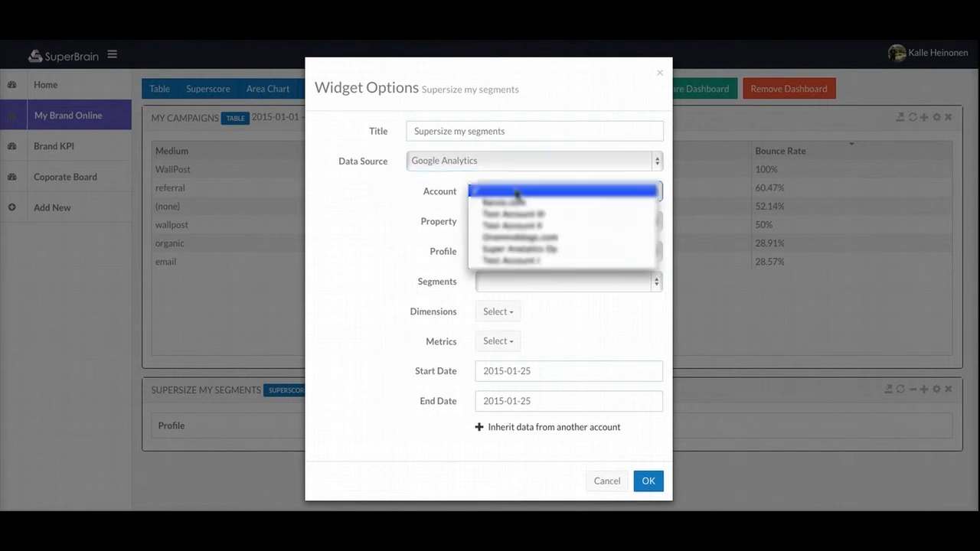
{"action": "left_click", "coordinate": [518, 203]}
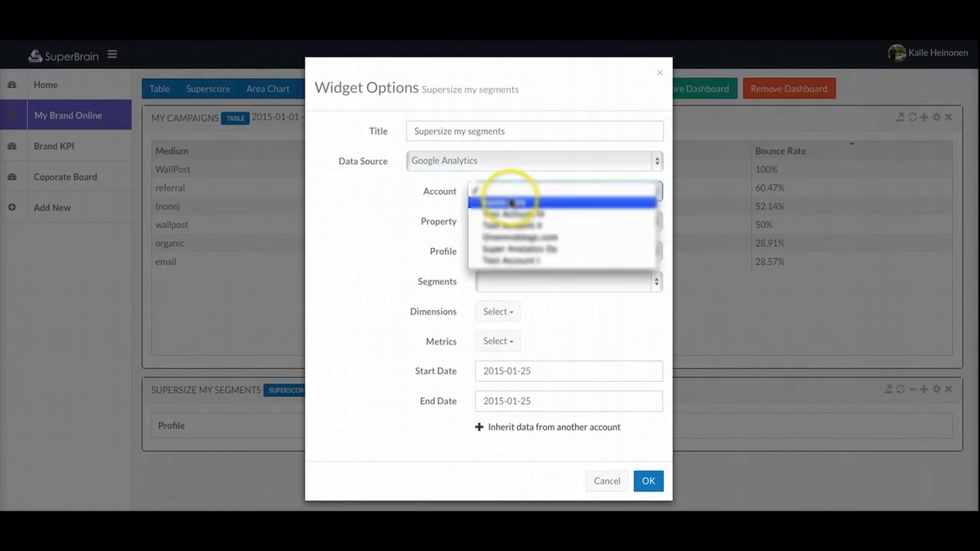
Step: Choose the first property, the only profile and the All Sessions segment
{"action": "left_click", "coordinate": [525, 218]}
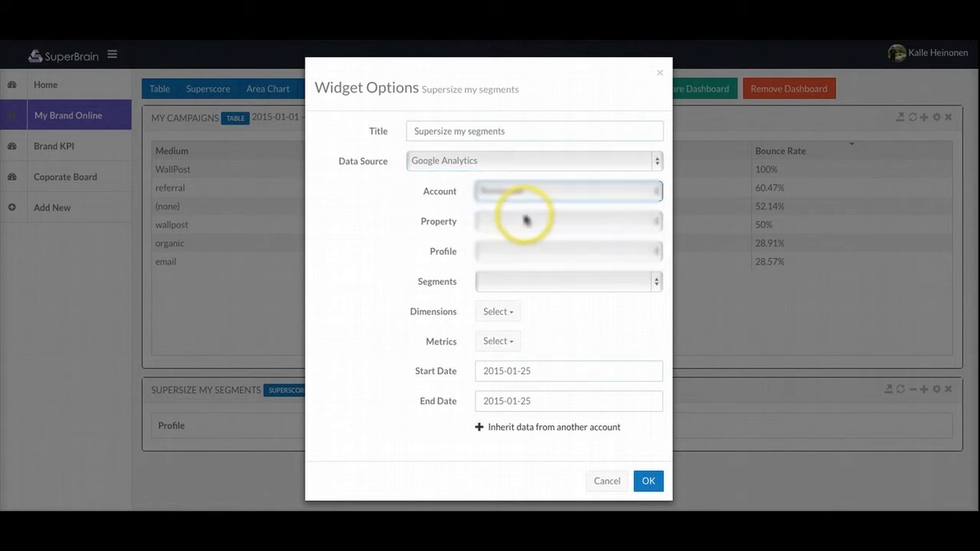
{"action": "left_click", "coordinate": [525, 232]}
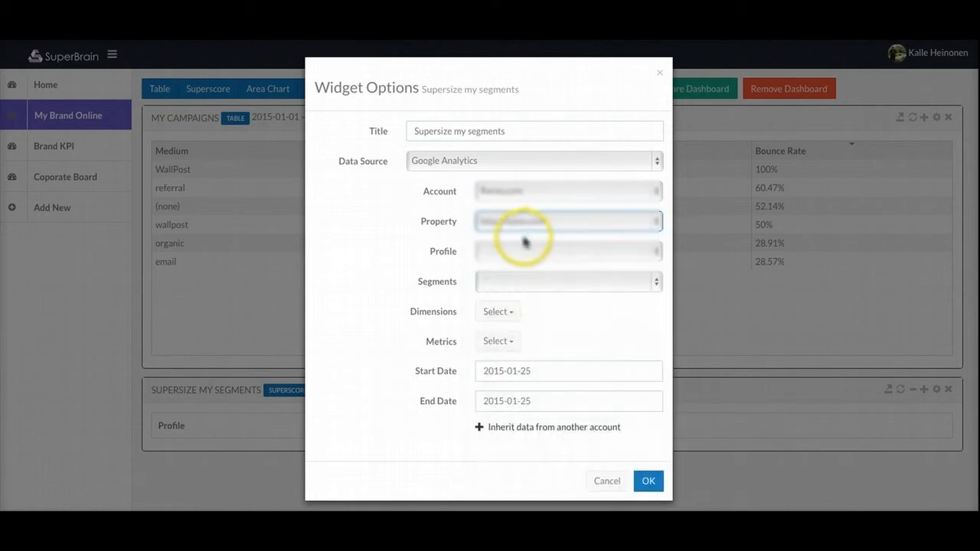
{"action": "left_click", "coordinate": [521, 253]}
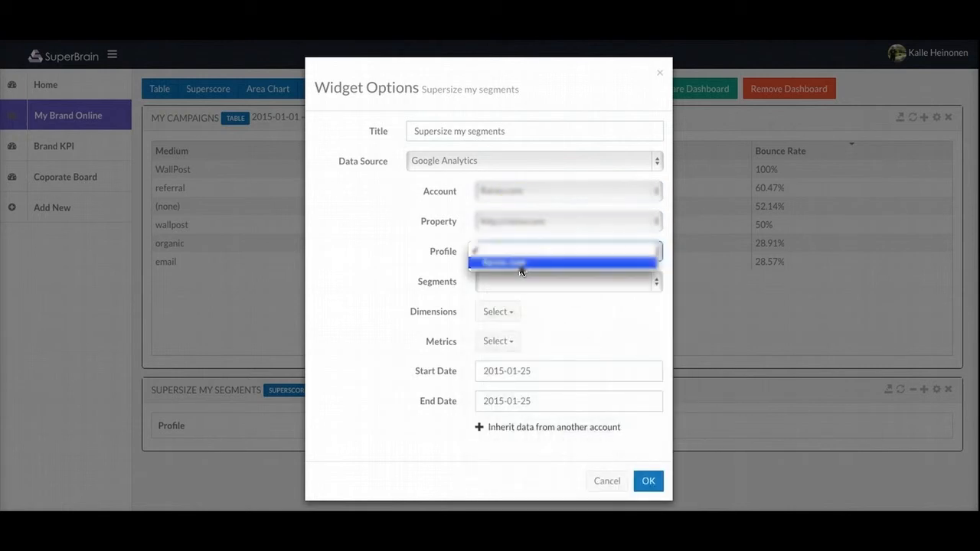
{"action": "left_click", "coordinate": [521, 267]}
{"action": "left_click", "coordinate": [534, 280]}
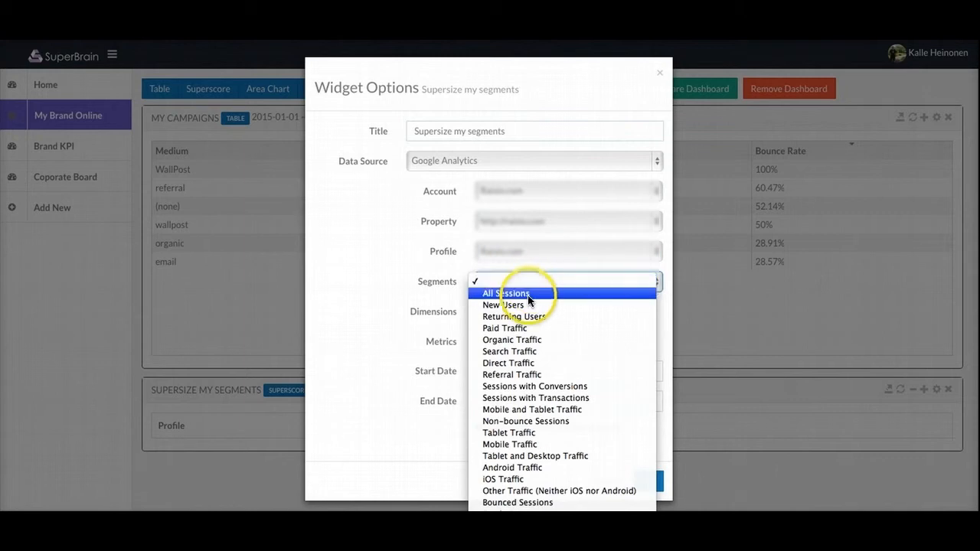
{"action": "left_click", "coordinate": [527, 297]}
{"action": "left_click", "coordinate": [505, 344]}
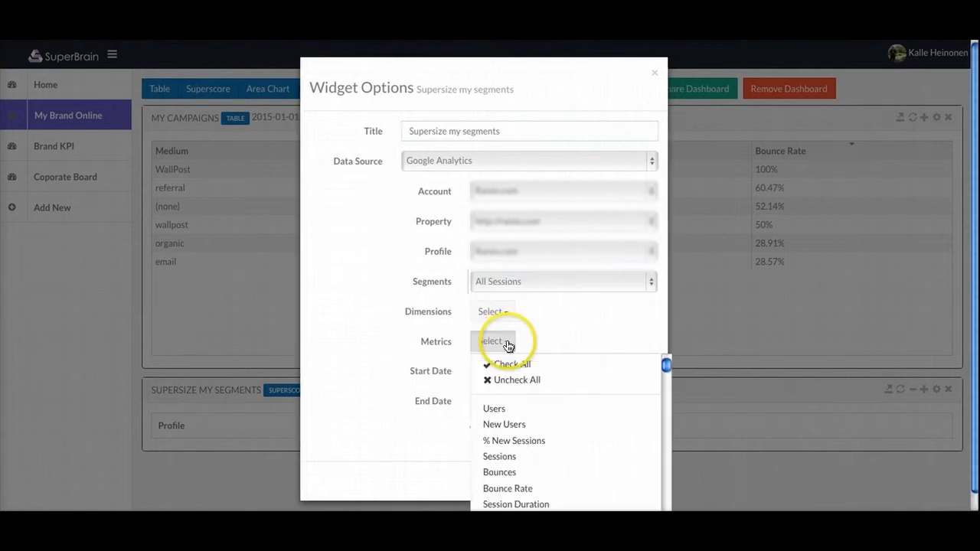
Step: Add % New Sessions, Bounce Rate and % Exit as the Superscore metrics
{"action": "scroll", "coordinate": [518, 438], "scroll_direction": "down", "scroll_amount": 1}
{"action": "left_click", "coordinate": [510, 418]}
{"action": "scroll", "coordinate": [516, 422], "scroll_direction": "down", "scroll_amount": 1}
{"action": "scroll", "coordinate": [515, 422], "scroll_direction": "down", "scroll_amount": 2}
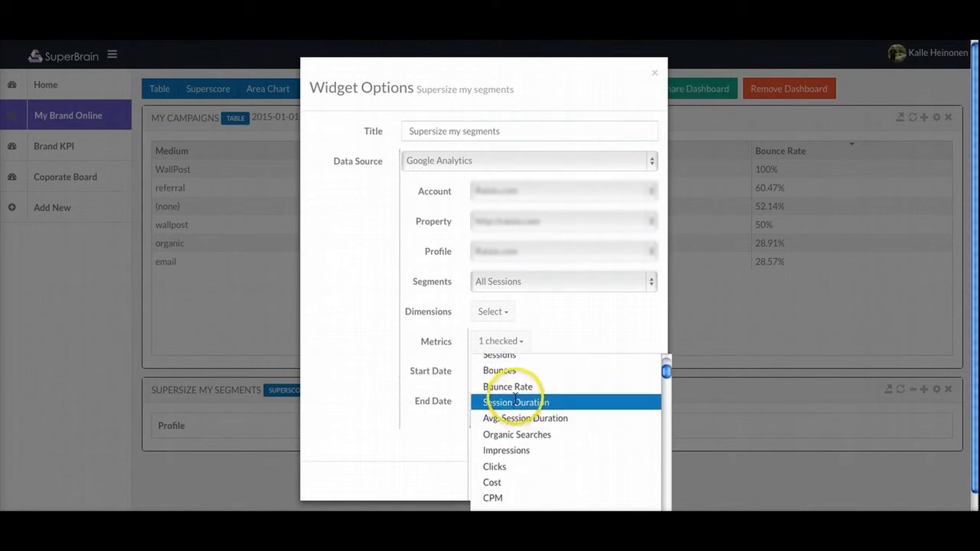
{"action": "left_click", "coordinate": [516, 388]}
{"action": "scroll", "coordinate": [515, 393], "scroll_direction": "down", "scroll_amount": 5}
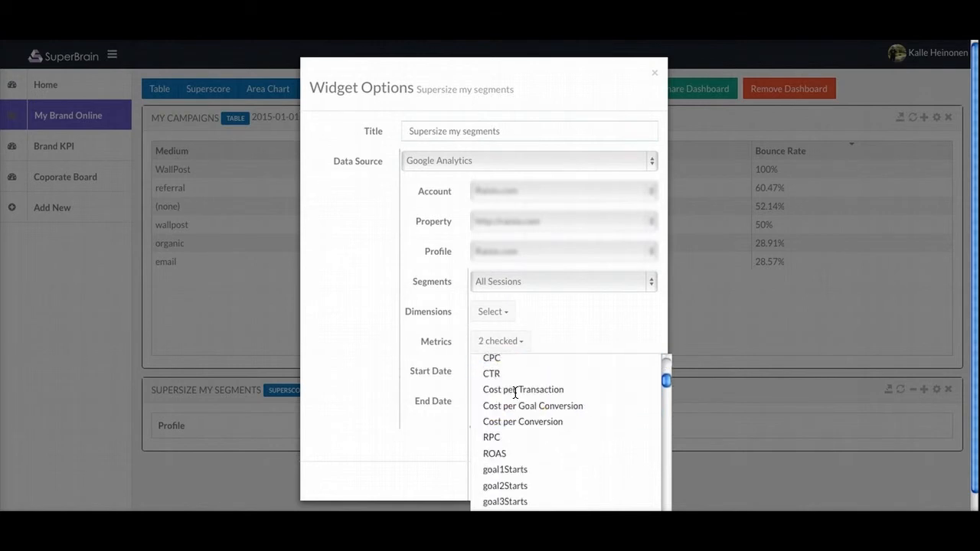
{"action": "scroll", "coordinate": [516, 393], "scroll_direction": "down", "scroll_amount": 10}
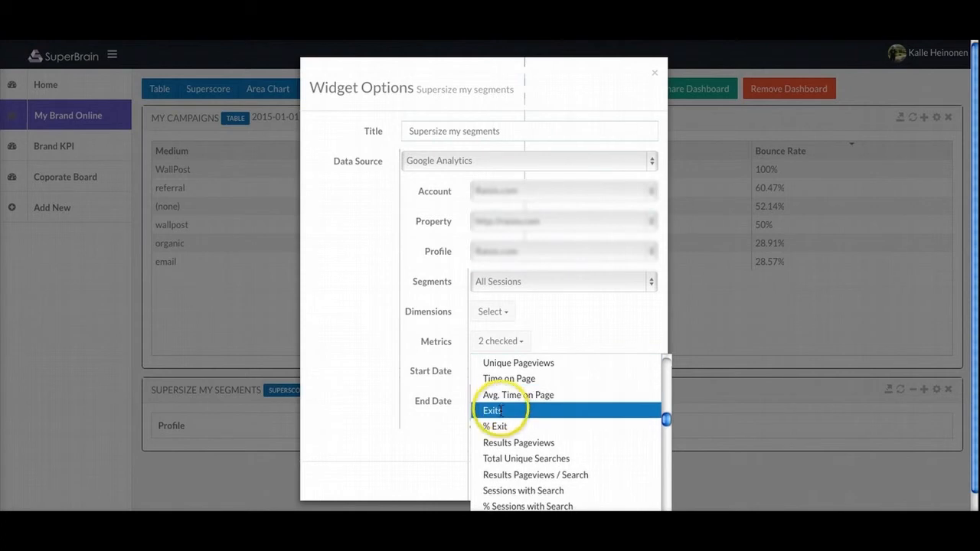
{"action": "left_click", "coordinate": [494, 426]}
{"action": "left_click", "coordinate": [374, 417]}
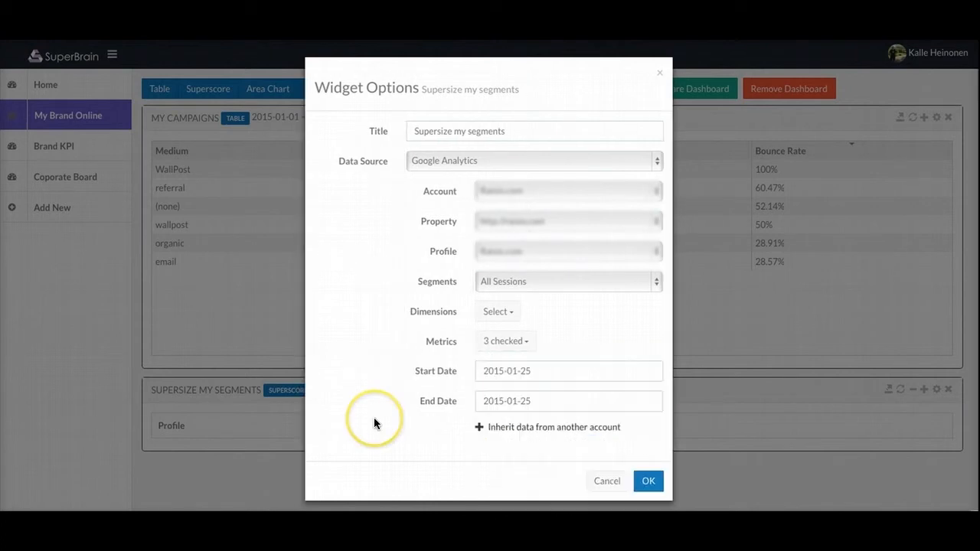
Step: Set the start date to 2015-01-01 and apply, scoring All Sessions for 2015-01-01 ~ 2015-01-25
{"action": "left_click", "coordinate": [524, 374]}
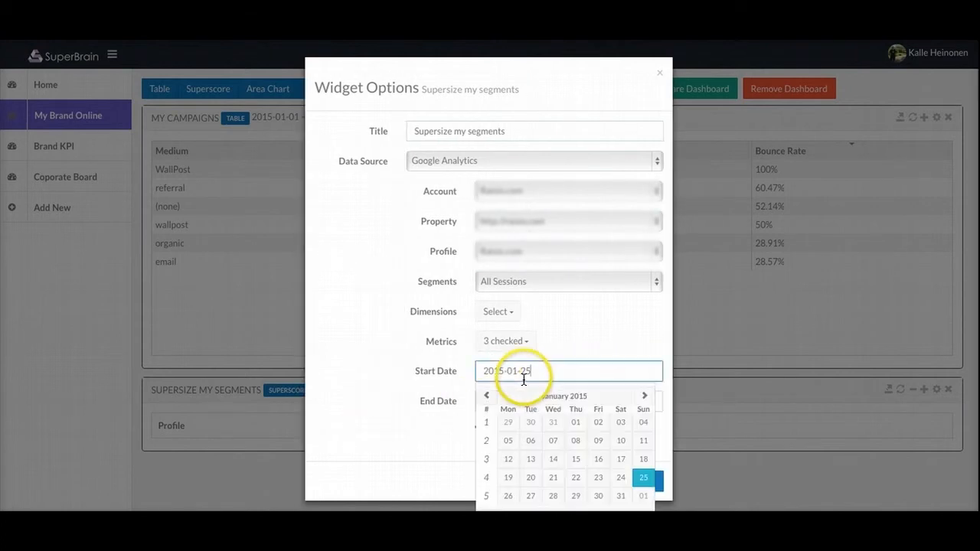
{"action": "left_click", "coordinate": [581, 425]}
{"action": "left_click", "coordinate": [647, 484]}
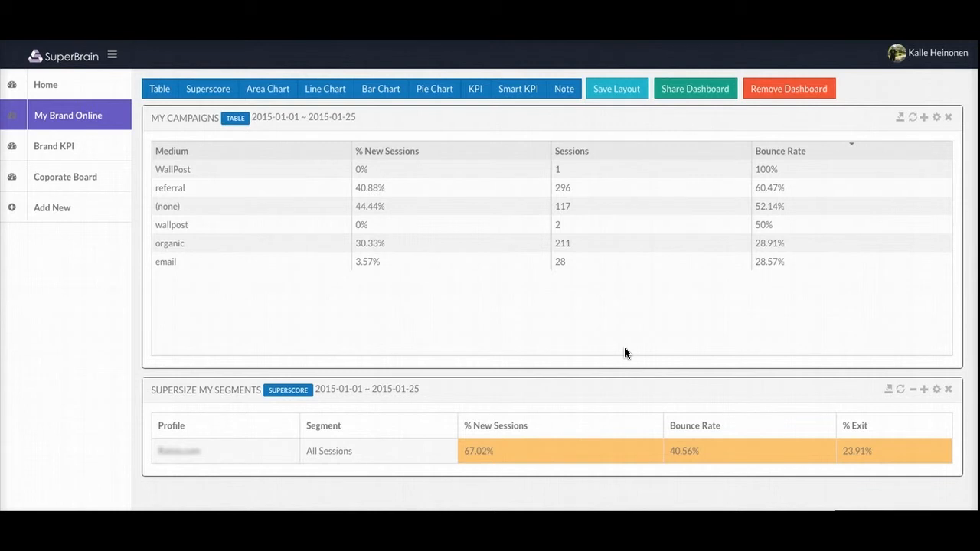
{"action": "left_click", "coordinate": [916, 392]}
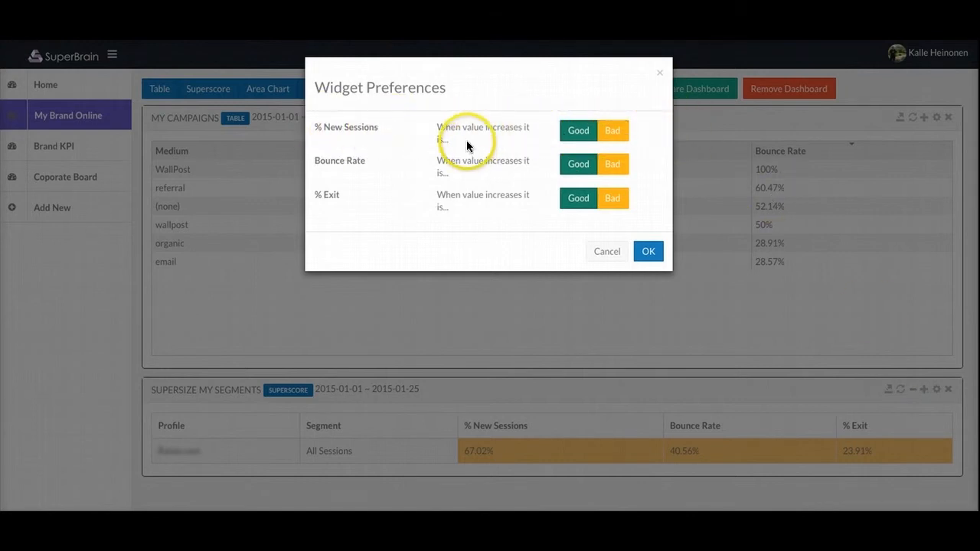
Step: Keep rising % New Sessions as Good, mark Bounce Rate and % Exit as Bad, and apply
{"action": "left_click", "coordinate": [575, 135]}
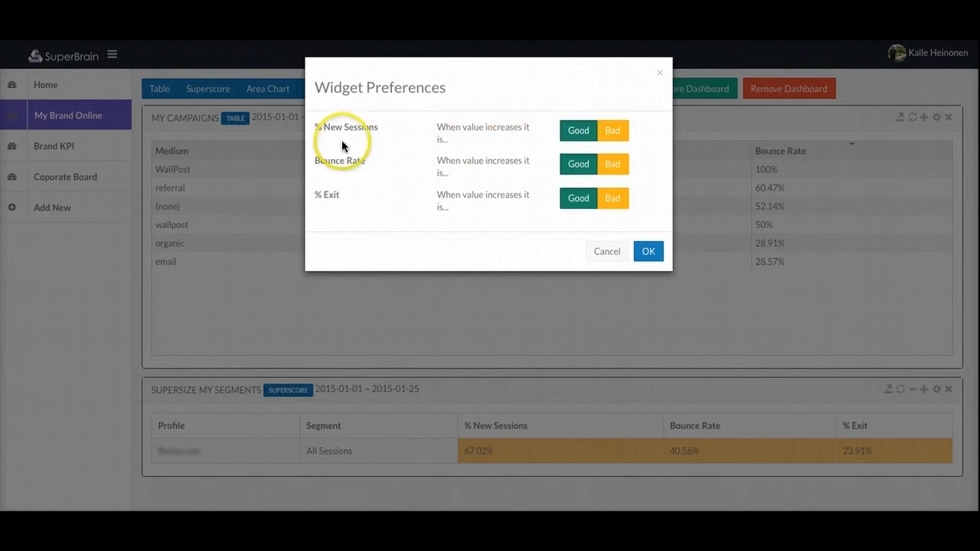
{"action": "left_click", "coordinate": [617, 170]}
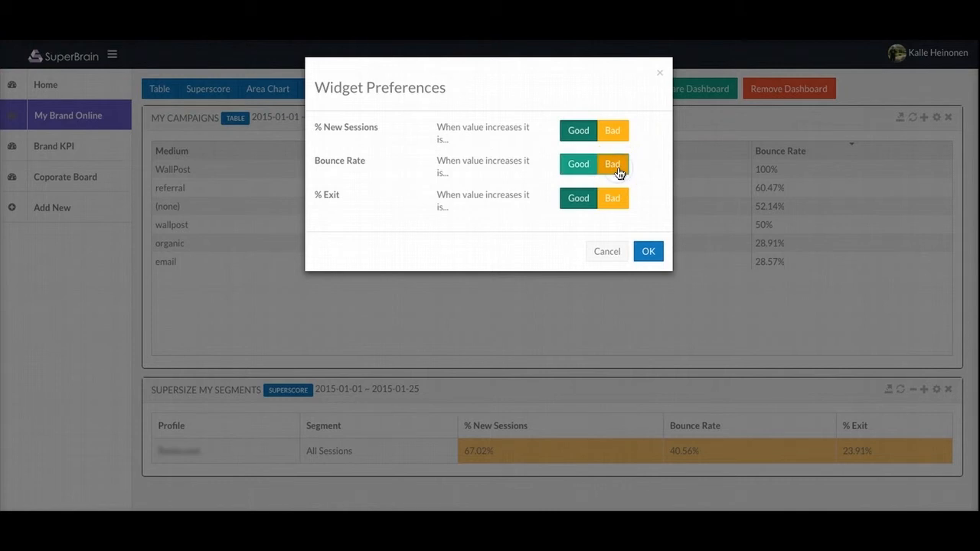
{"action": "left_click", "coordinate": [618, 200]}
{"action": "left_click", "coordinate": [649, 252]}
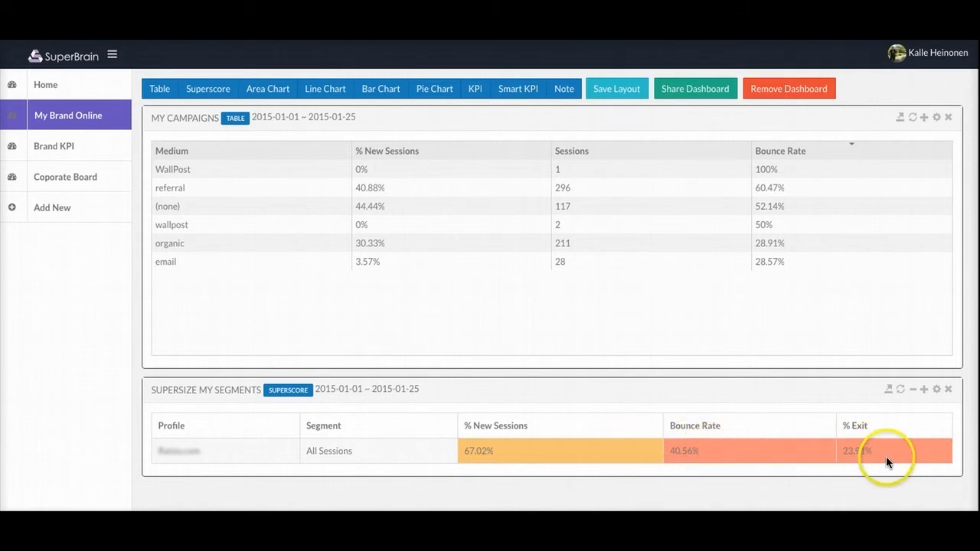
Step: Set the first widget source to Google Analytics with the Organic Traffic segment, then add a second source
{"action": "left_click", "coordinate": [925, 389]}
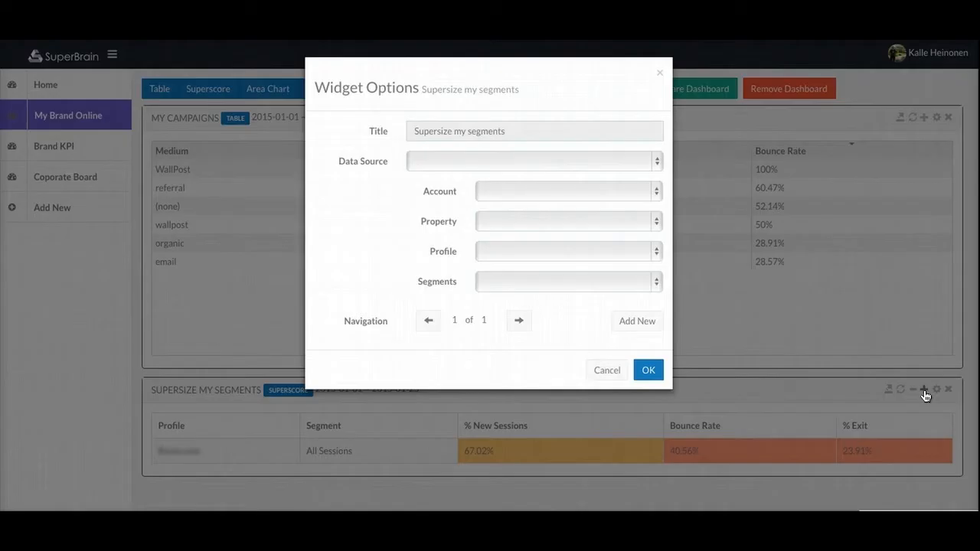
{"action": "left_click", "coordinate": [465, 158]}
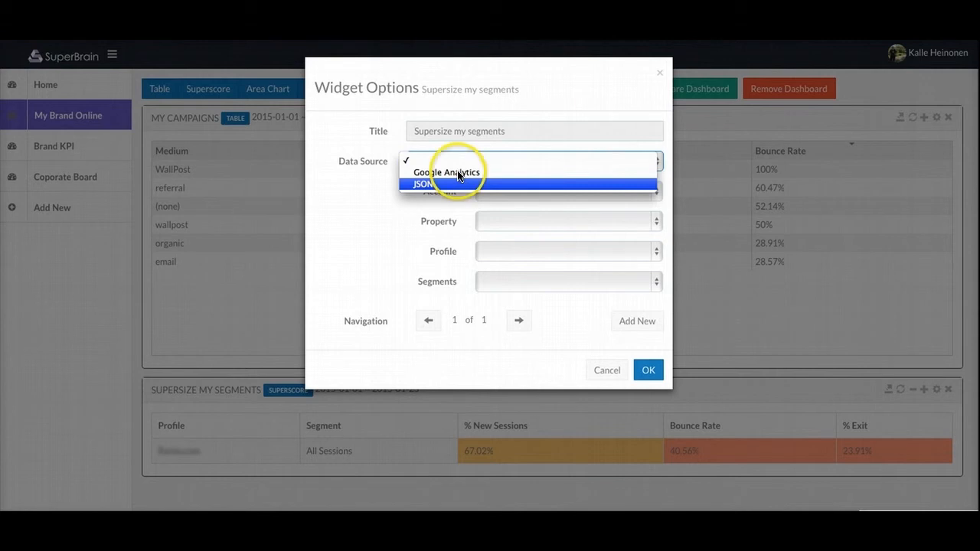
{"action": "left_click", "coordinate": [463, 172]}
{"action": "left_click", "coordinate": [524, 188]}
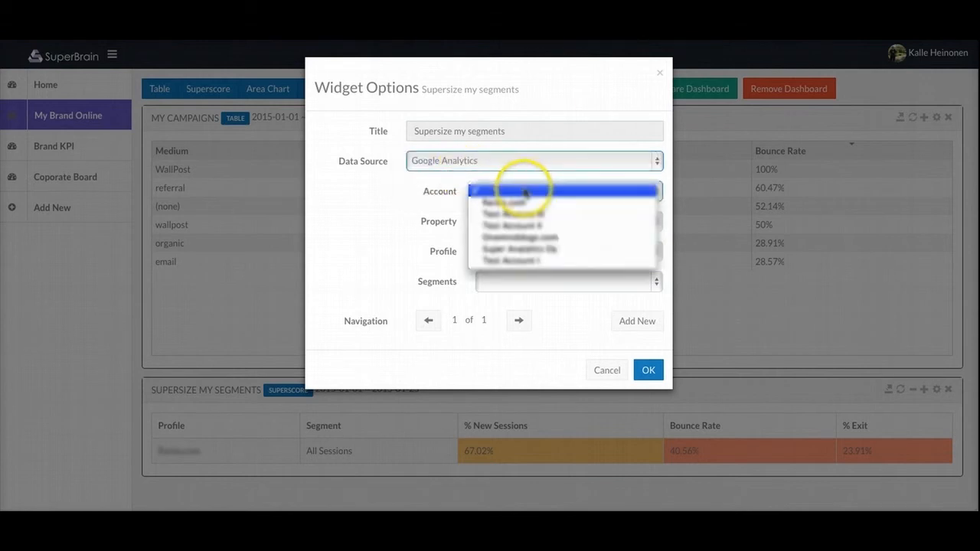
{"action": "left_click", "coordinate": [524, 203]}
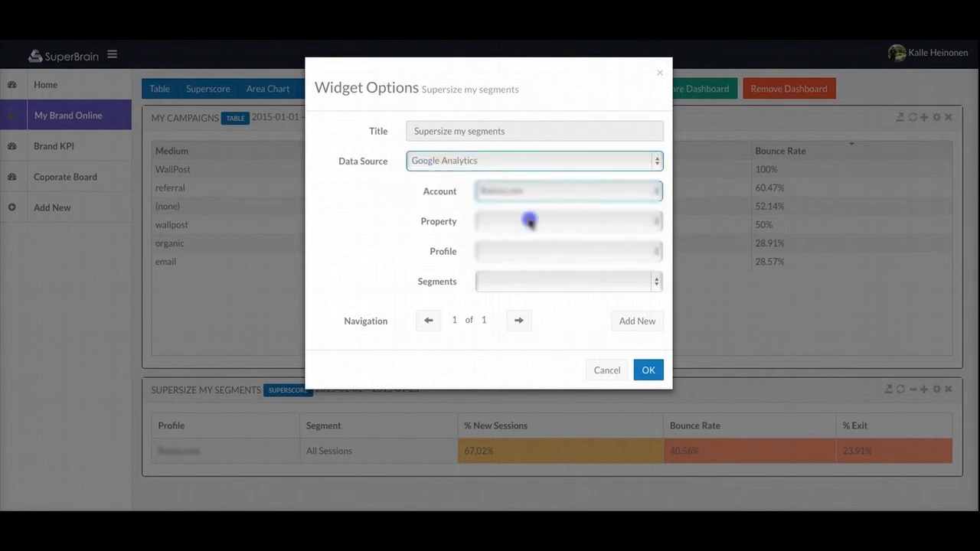
{"action": "left_click", "coordinate": [530, 221]}
{"action": "left_click", "coordinate": [529, 233]}
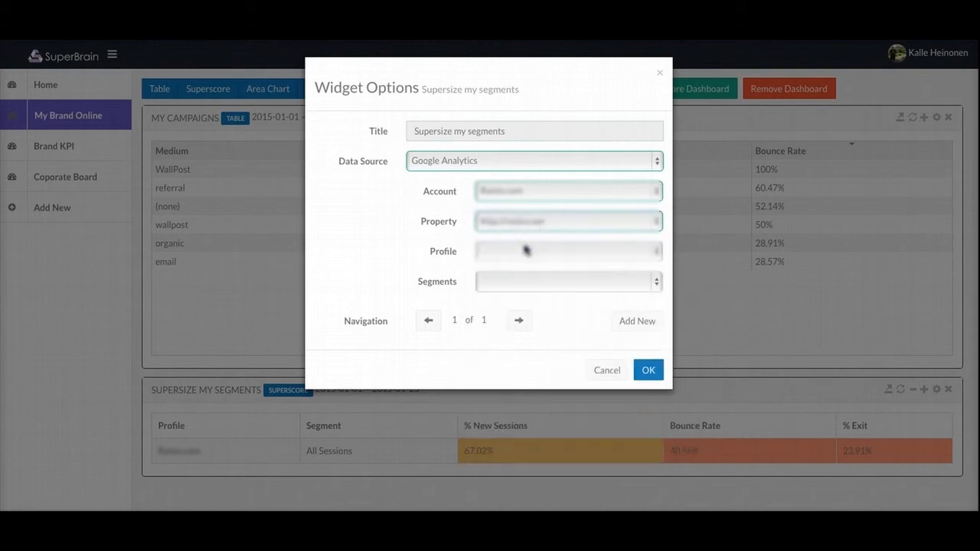
{"action": "left_click", "coordinate": [525, 251]}
{"action": "left_click", "coordinate": [517, 264]}
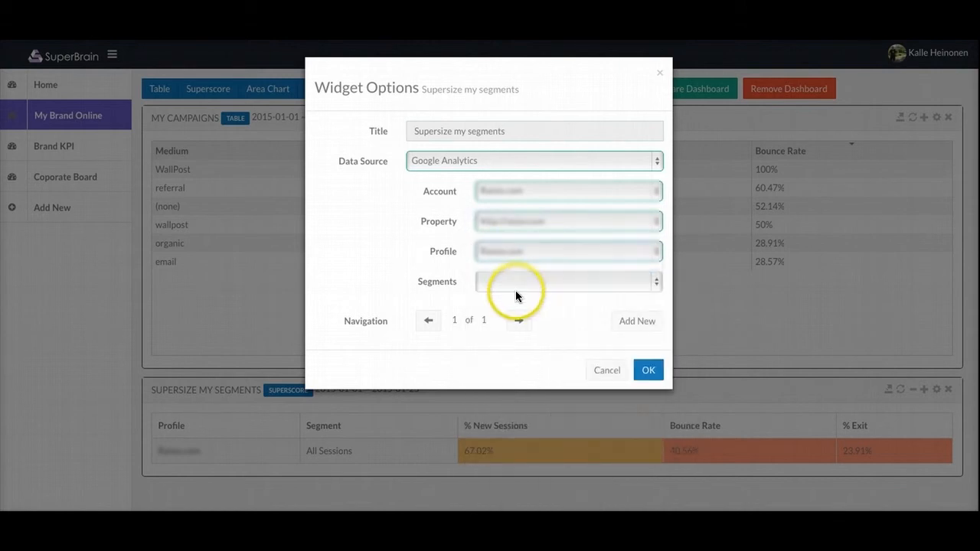
{"action": "left_click", "coordinate": [515, 290]}
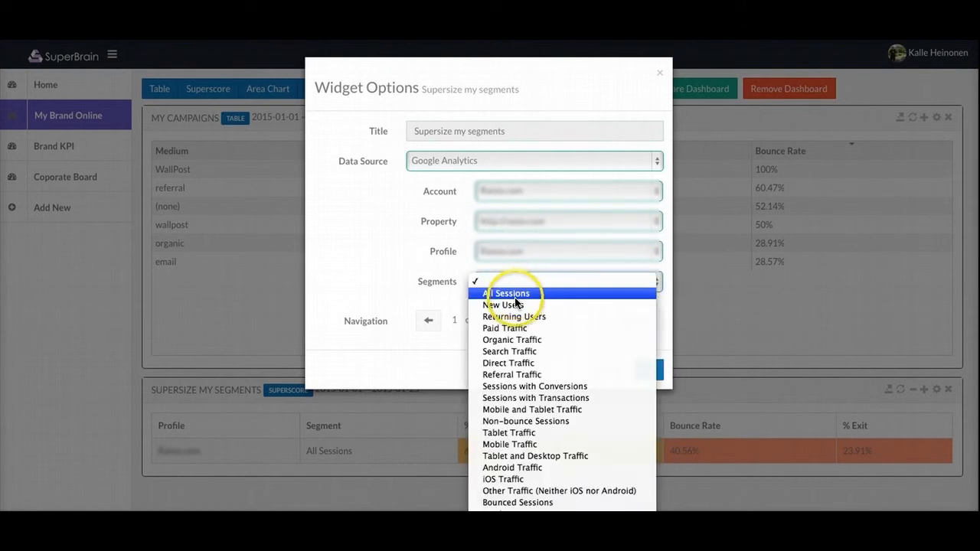
{"action": "left_click", "coordinate": [510, 340]}
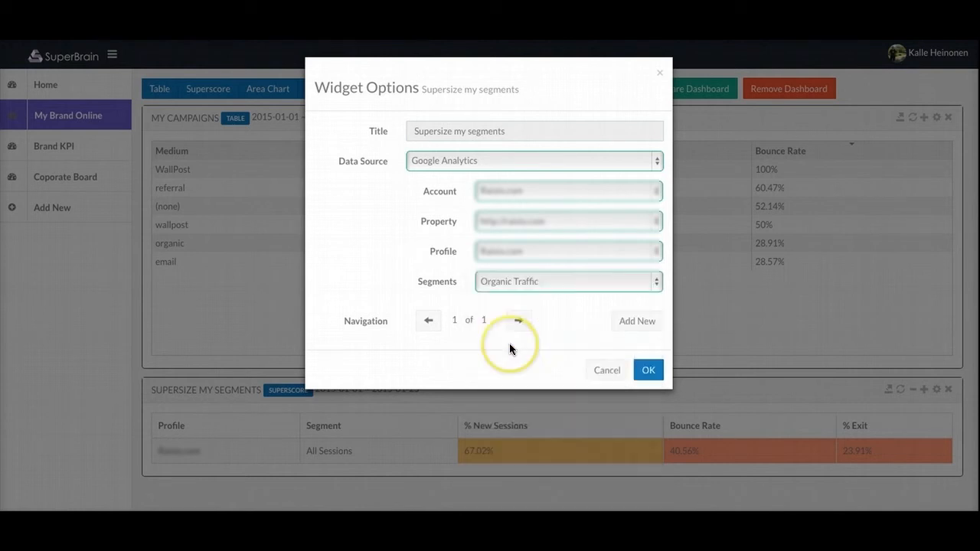
{"action": "left_click", "coordinate": [641, 325]}
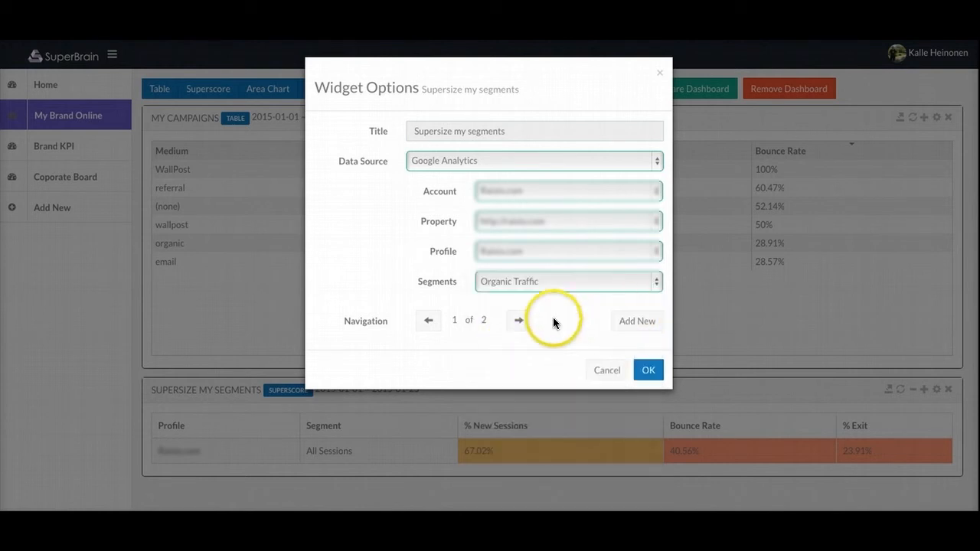
{"action": "left_click", "coordinate": [517, 321]}
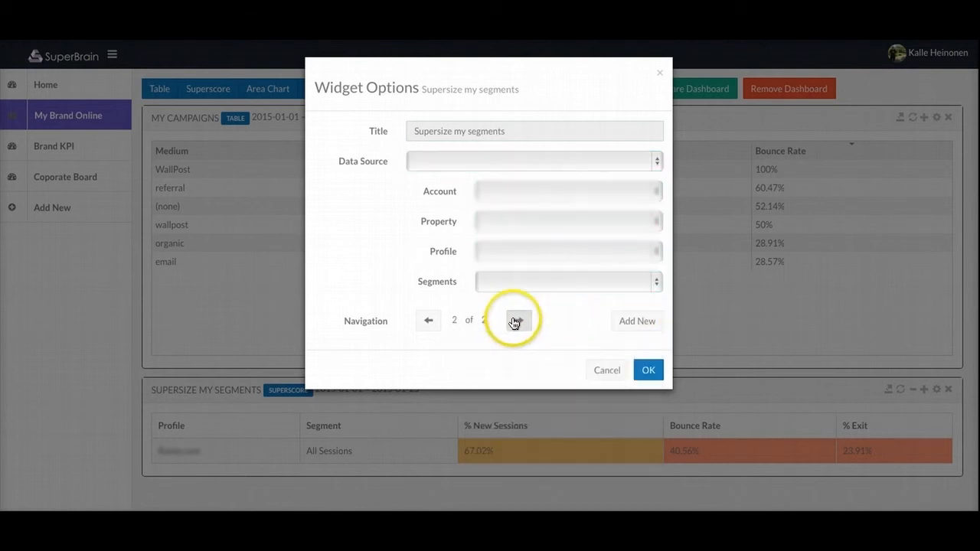
Step: Set the second source to Google Analytics with the Direct Traffic segment, then add a third source
{"action": "left_click", "coordinate": [490, 163]}
{"action": "left_click", "coordinate": [497, 172]}
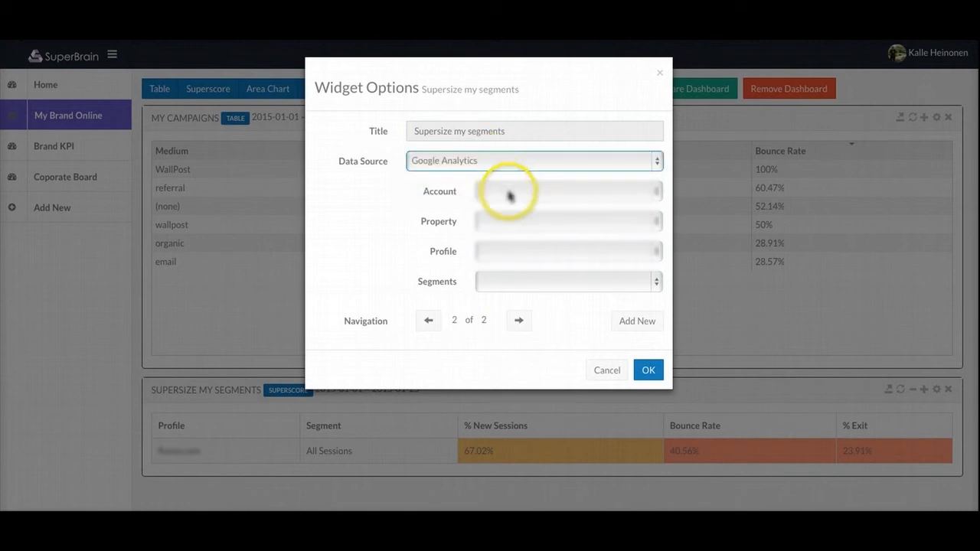
{"action": "left_click", "coordinate": [508, 193]}
{"action": "left_click", "coordinate": [536, 203]}
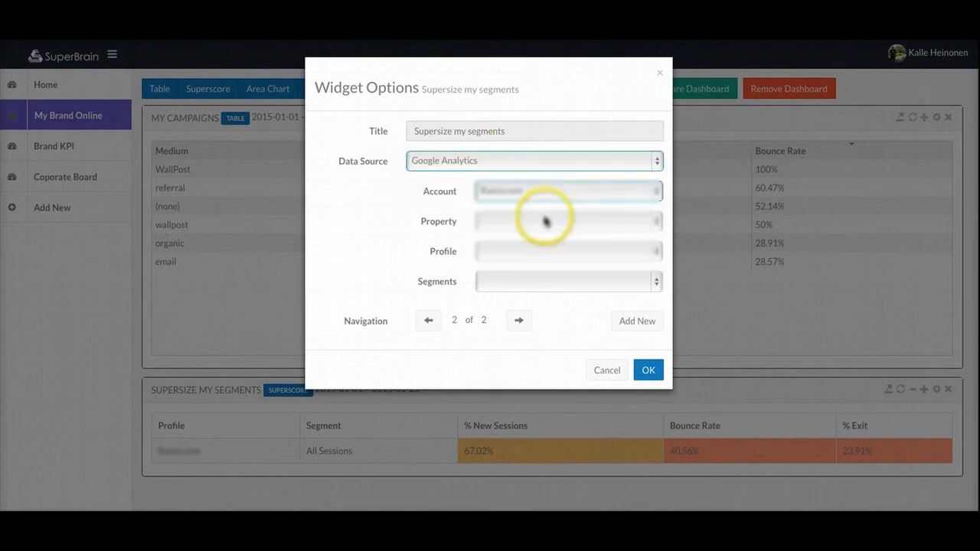
{"action": "left_click", "coordinate": [545, 221]}
{"action": "left_click", "coordinate": [533, 245]}
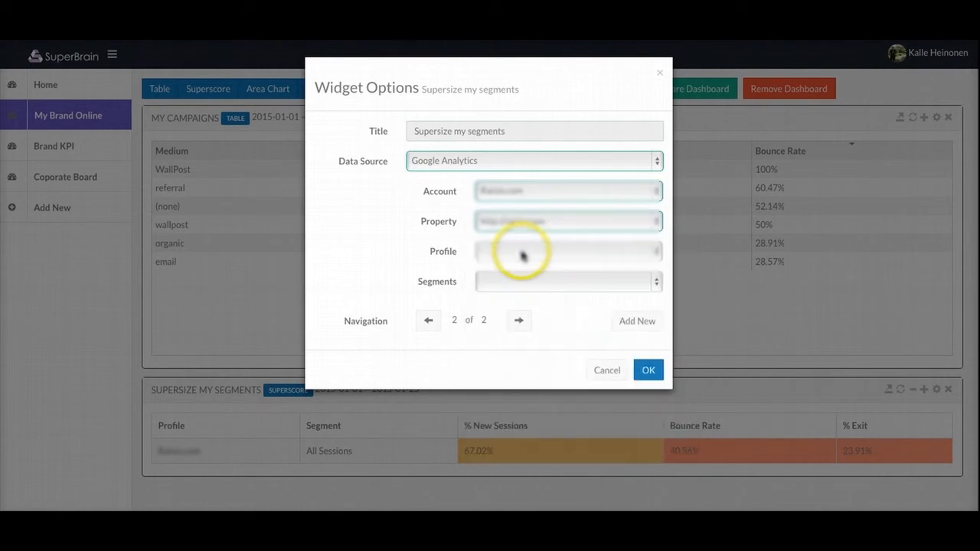
{"action": "left_click", "coordinate": [521, 252]}
{"action": "left_click", "coordinate": [518, 264]}
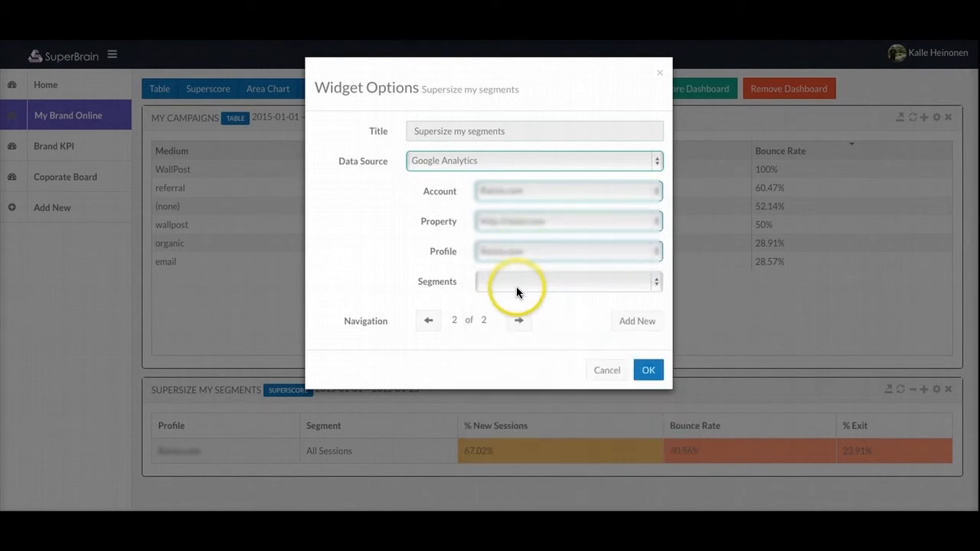
{"action": "left_click", "coordinate": [516, 287]}
{"action": "left_click", "coordinate": [511, 363]}
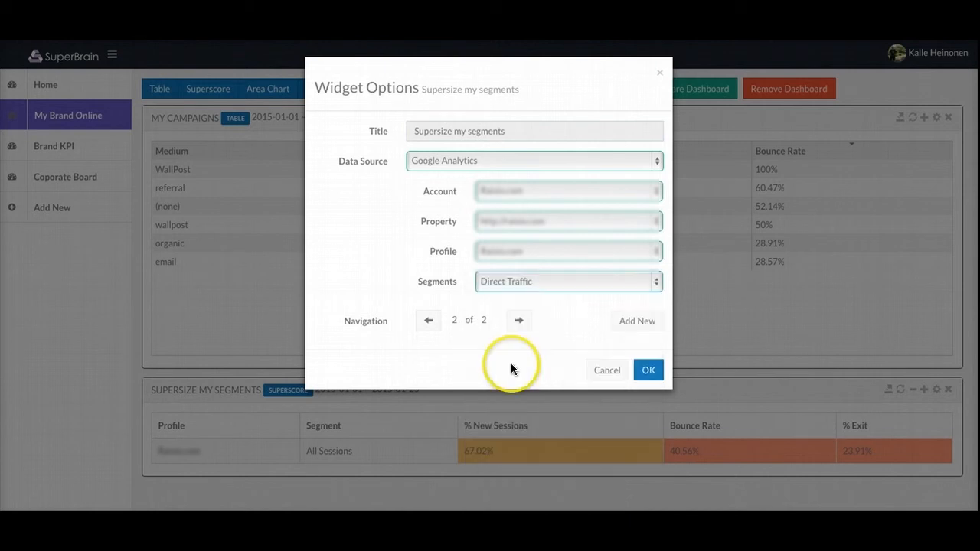
{"action": "left_click", "coordinate": [636, 320]}
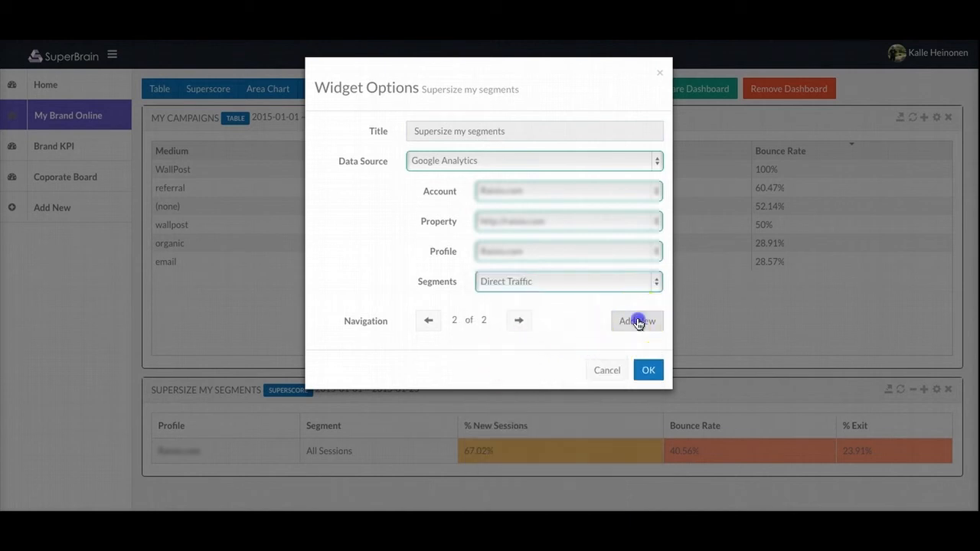
{"action": "left_click", "coordinate": [519, 322]}
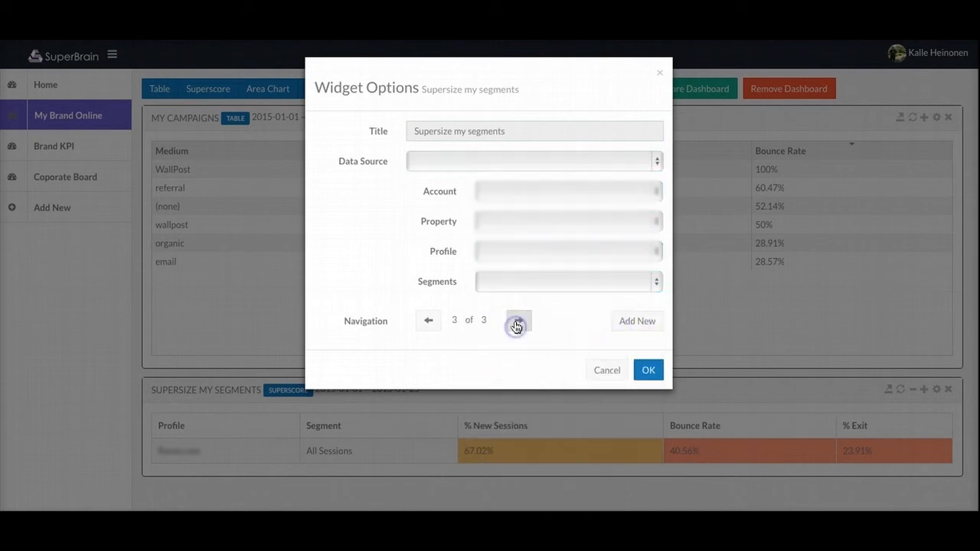
Step: Set source 3 to the site's Google Analytics profile with the Mobile Traffic segment, and save
{"action": "left_click", "coordinate": [529, 162]}
{"action": "left_click", "coordinate": [525, 169]}
{"action": "left_click", "coordinate": [523, 192]}
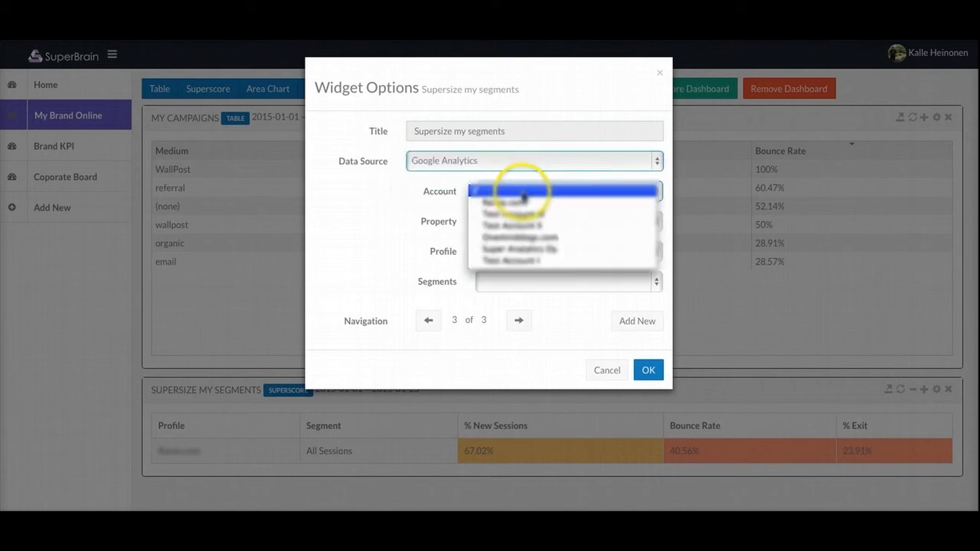
{"action": "left_click", "coordinate": [518, 203]}
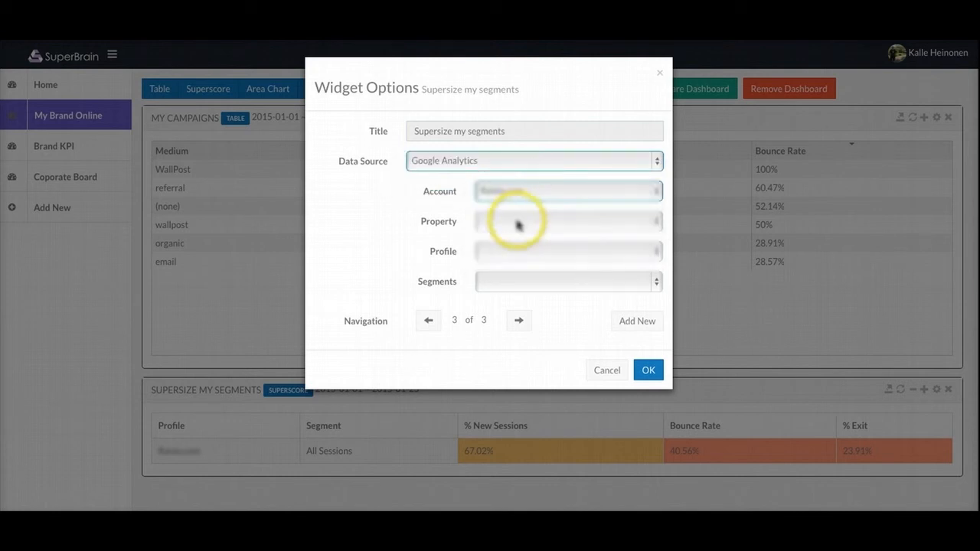
{"action": "left_click", "coordinate": [518, 222]}
{"action": "left_click", "coordinate": [518, 234]}
{"action": "left_click", "coordinate": [512, 251]}
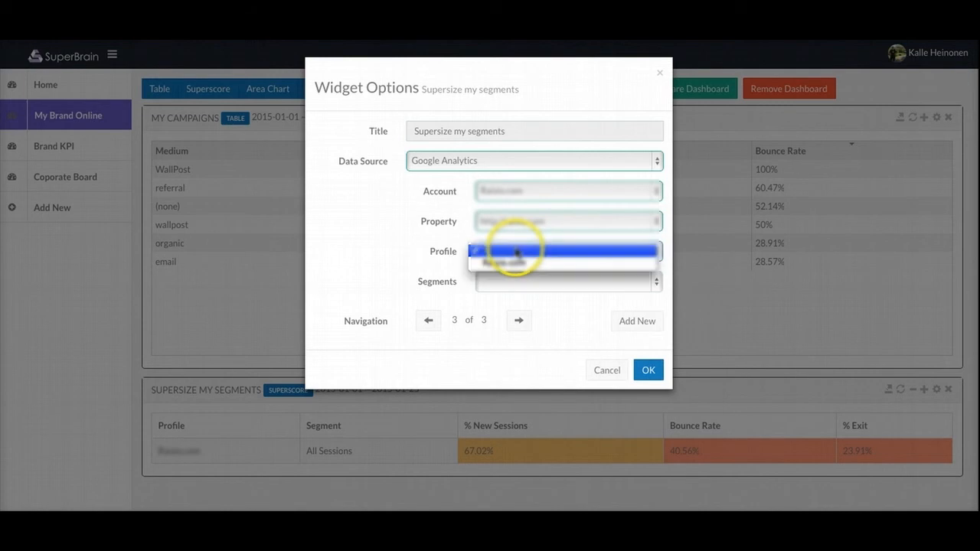
{"action": "left_click", "coordinate": [513, 261]}
{"action": "left_click", "coordinate": [513, 276]}
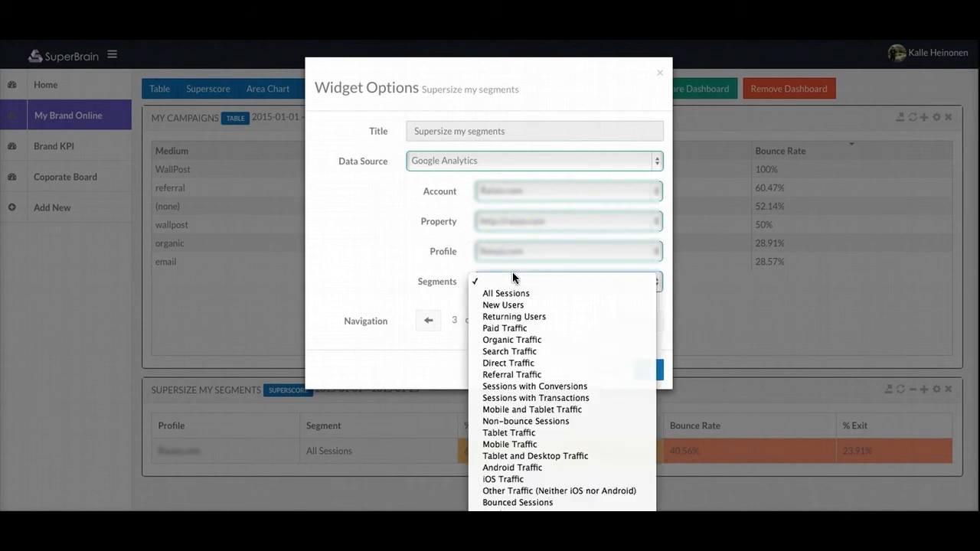
{"action": "left_click", "coordinate": [510, 444]}
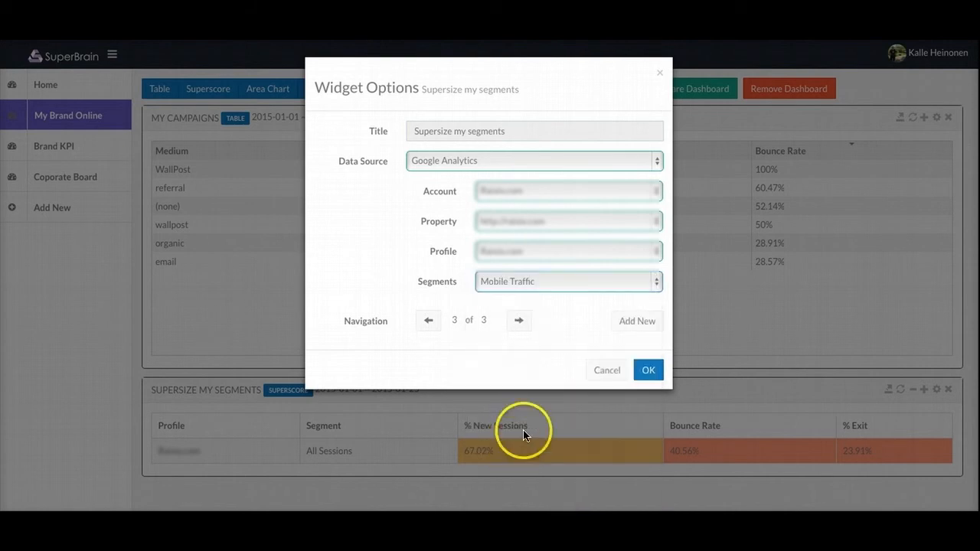
{"action": "left_click", "coordinate": [652, 368]}
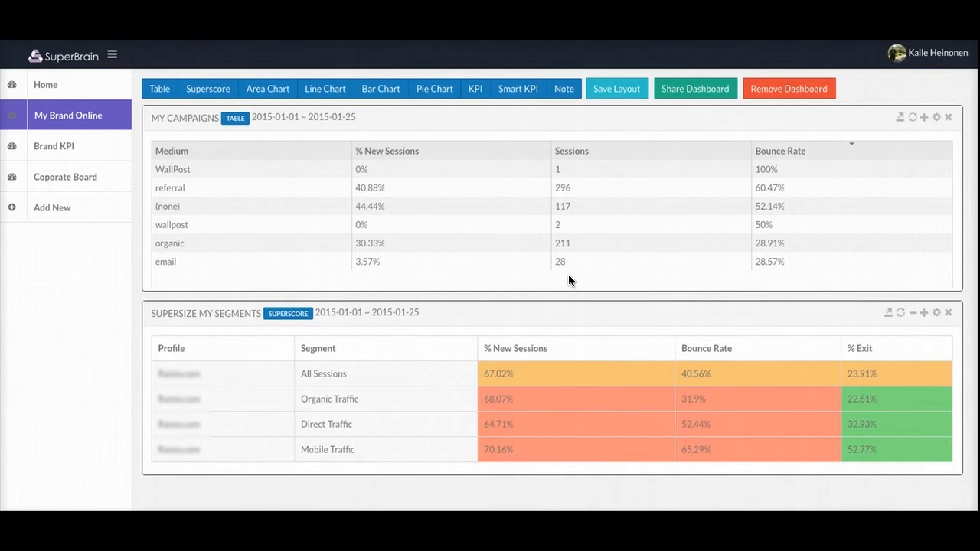
{"action": "scroll", "coordinate": [568, 280], "scroll_direction": "down", "scroll_amount": 1}
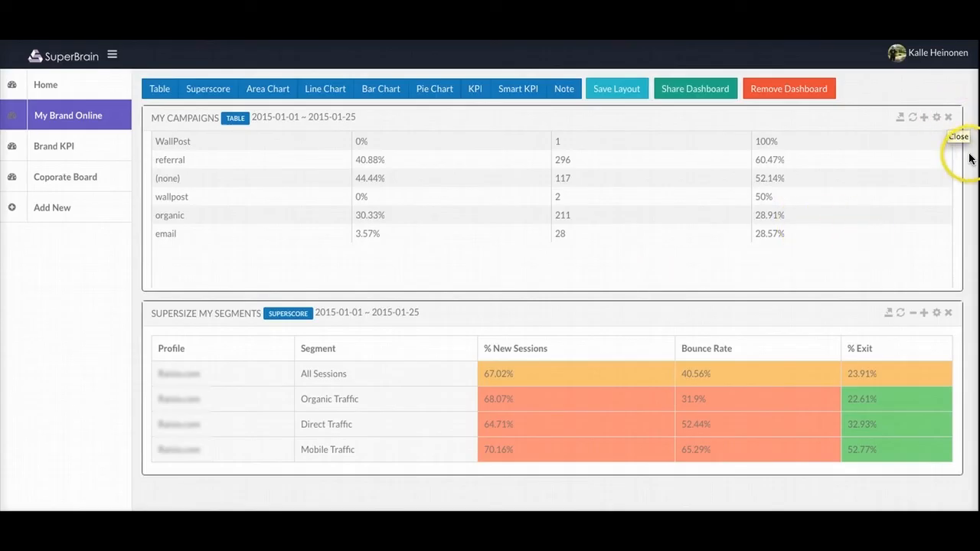
Step: Shrink the My Campaigns table to under half width and shorter, keeping all six Medium rows visible
{"action": "left_click_drag", "start_coordinate": [964, 158], "coordinate": [531, 184]}
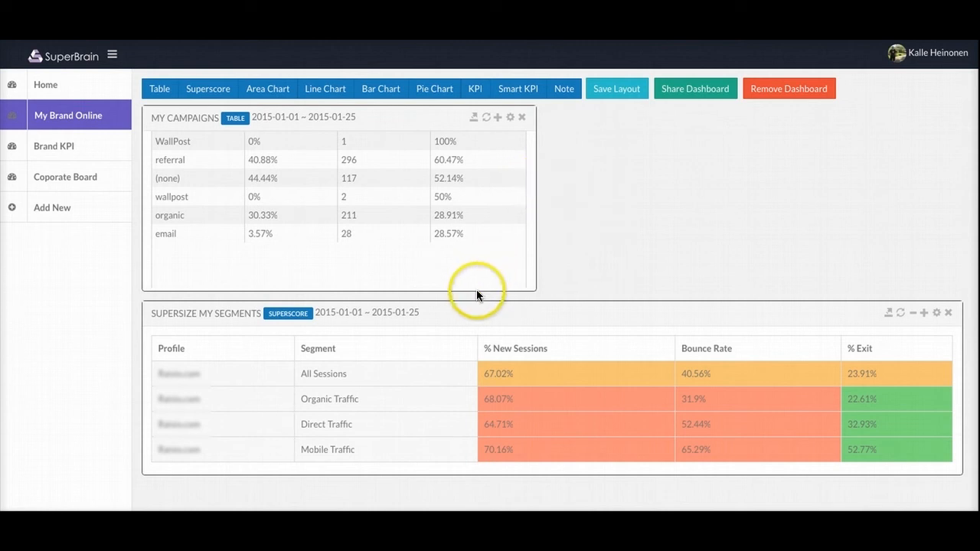
{"action": "left_click_drag", "start_coordinate": [477, 290], "coordinate": [481, 221]}
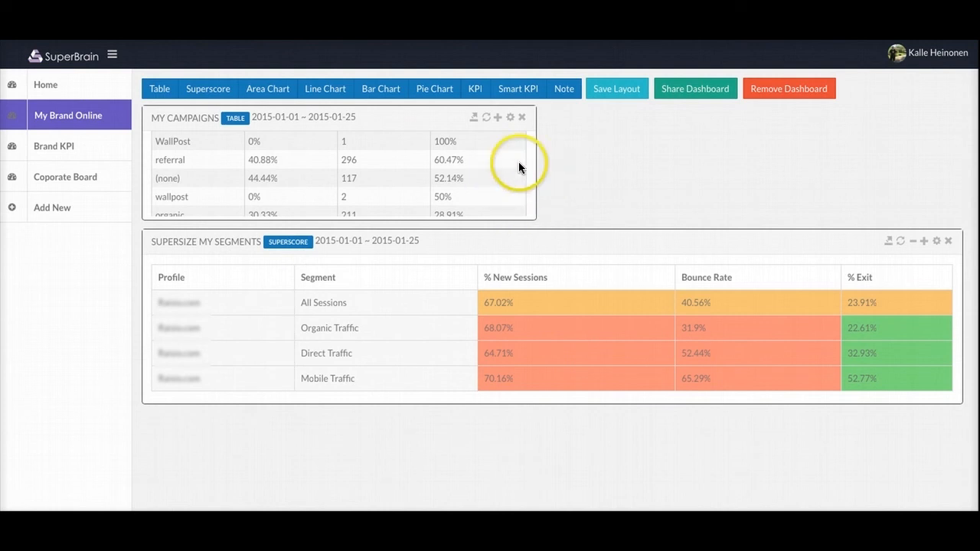
{"action": "left_click_drag", "start_coordinate": [537, 166], "coordinate": [442, 163]}
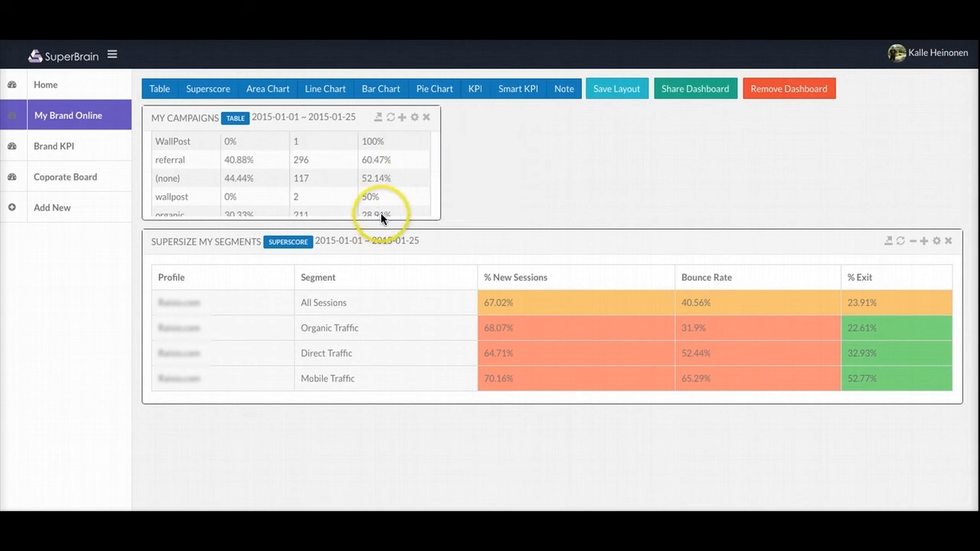
{"action": "left_click_drag", "start_coordinate": [381, 240], "coordinate": [381, 260]}
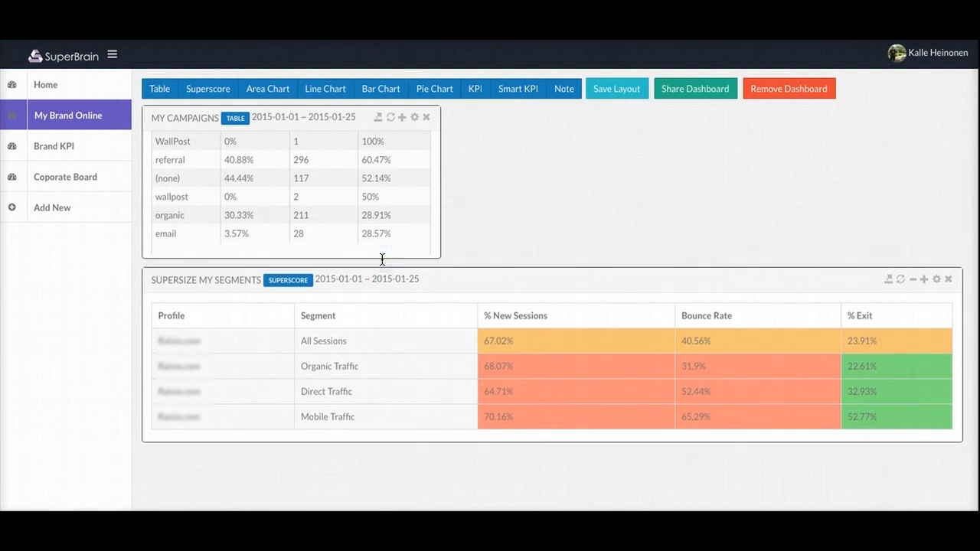